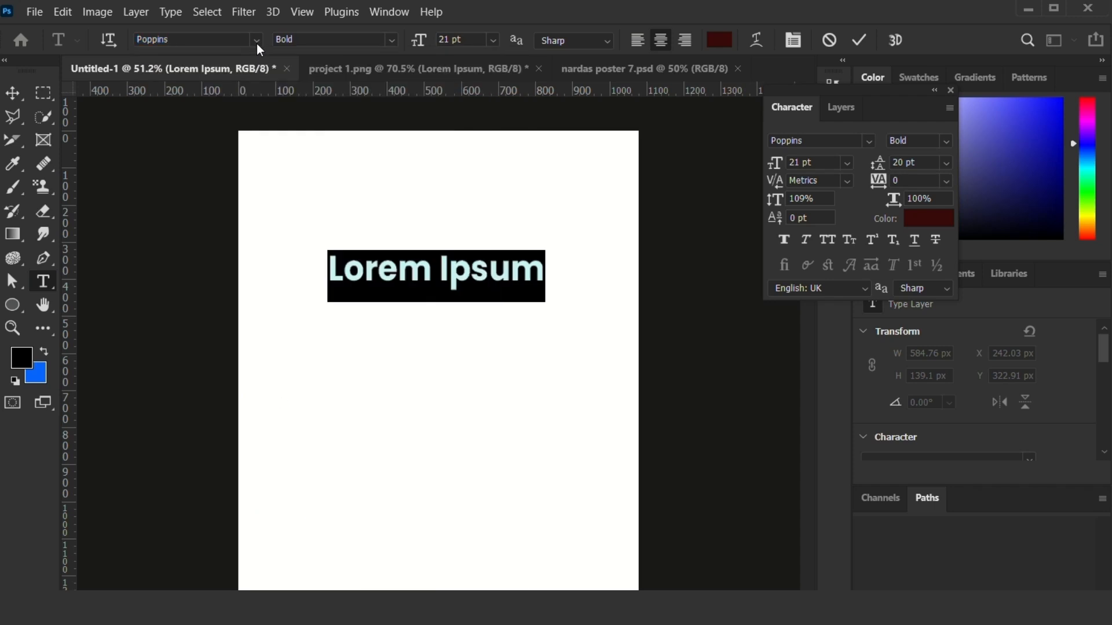
Browse the font families for the selected "Lorem Ipsum" text and choose Poppins.
left_click(256, 43)
scroll(340, 444, "down", 2)
scroll(340, 443, "down", 2)
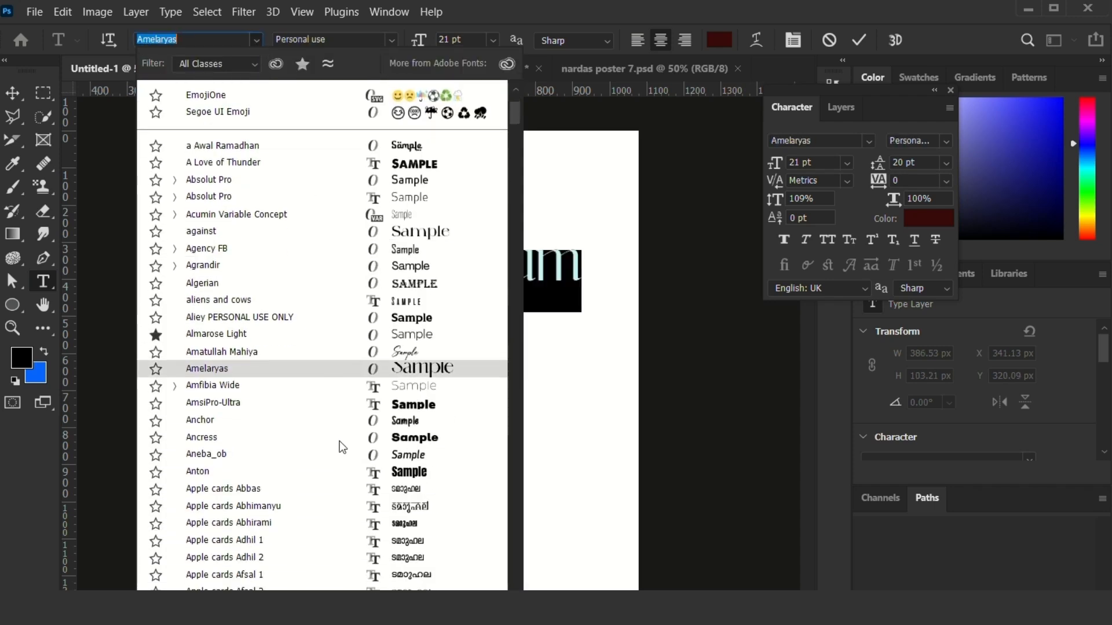
scroll(409, 252, "up", 2)
scroll(409, 255, "up", 2)
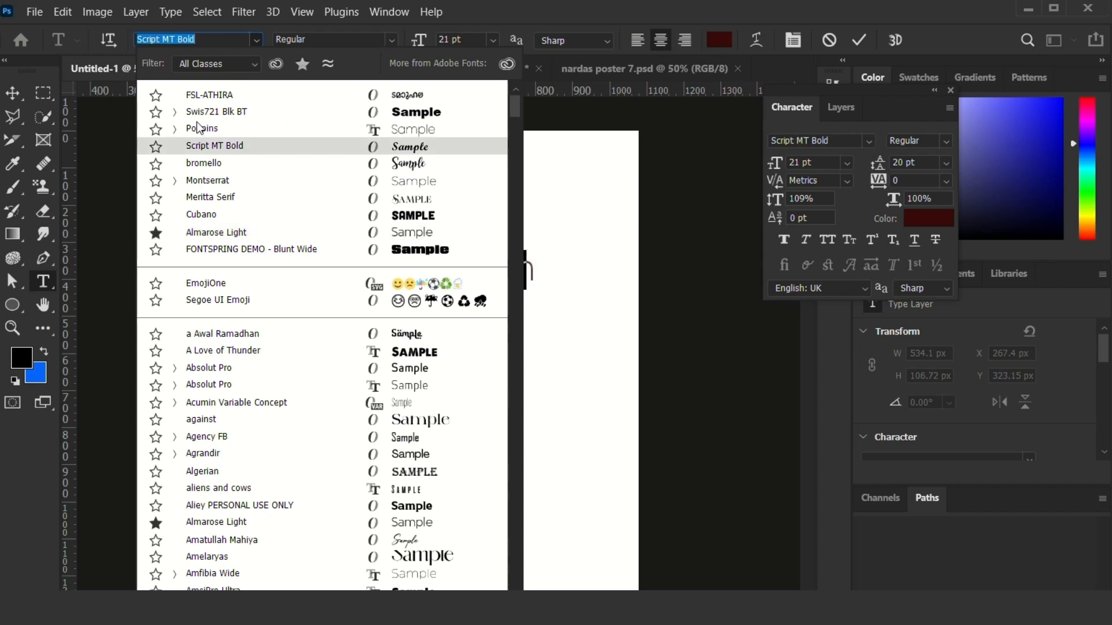
left_click(234, 129)
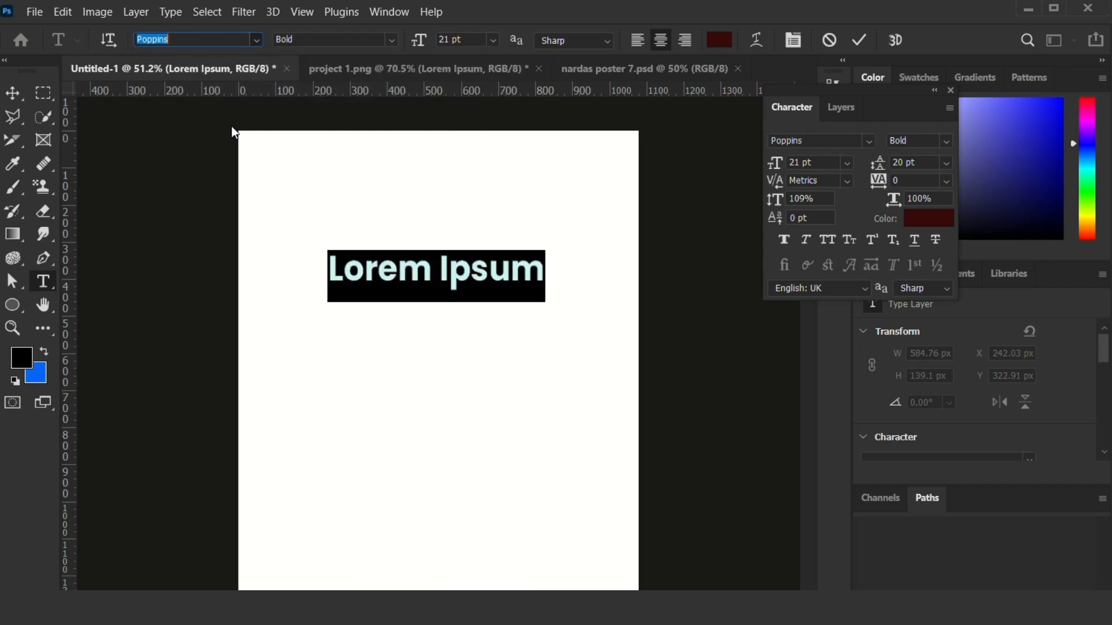
Set the font style of the "Lorem Ipsum" text to Regular.
left_click(394, 40)
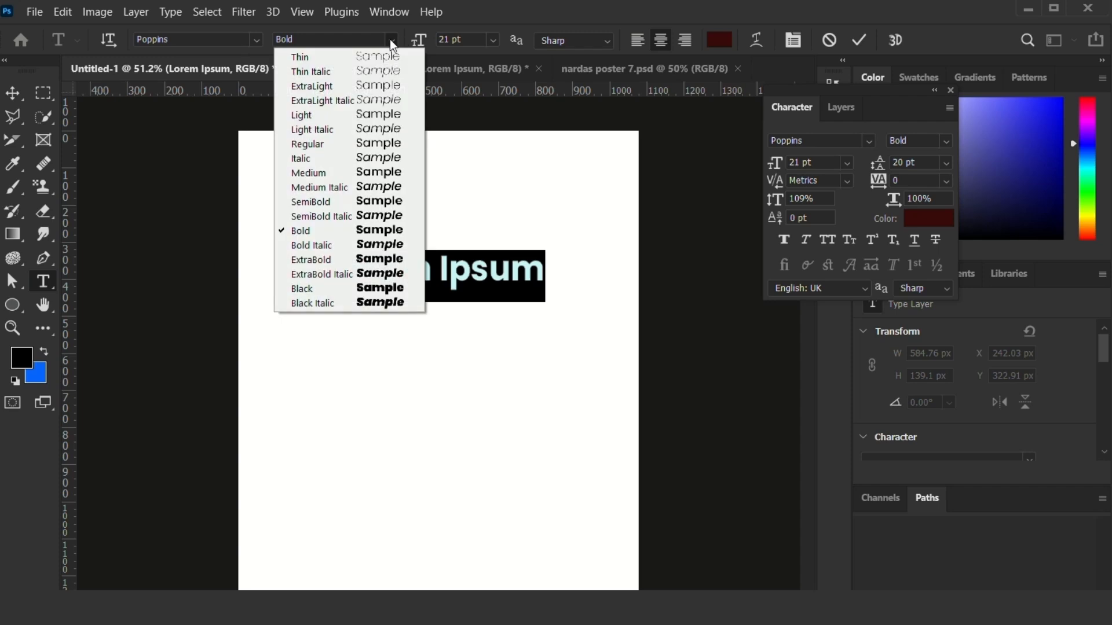
left_click(519, 14)
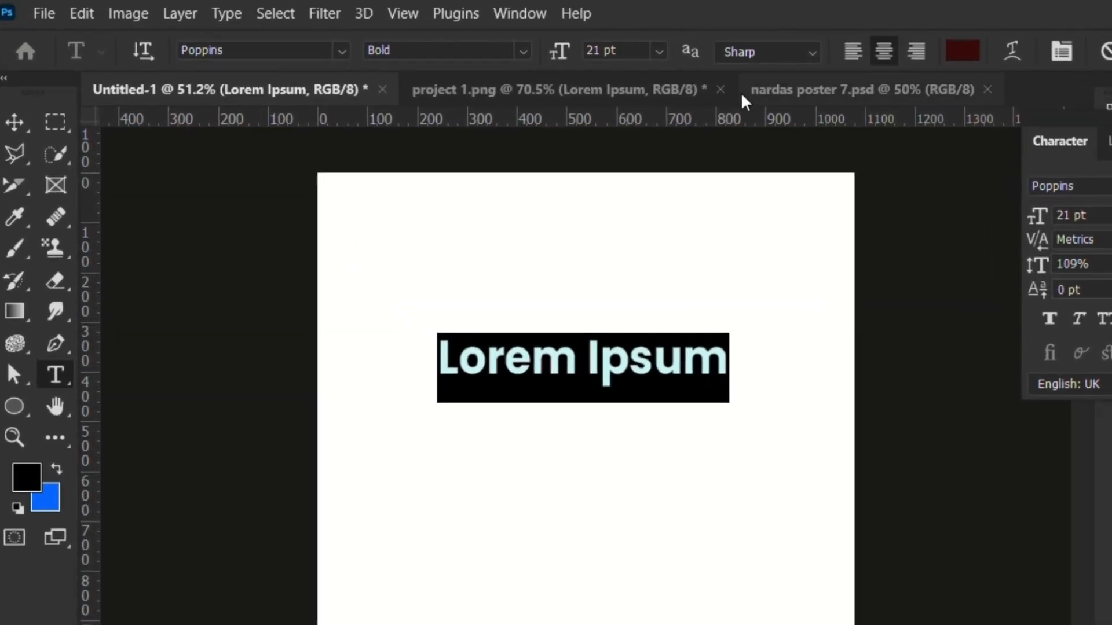
left_click(523, 58)
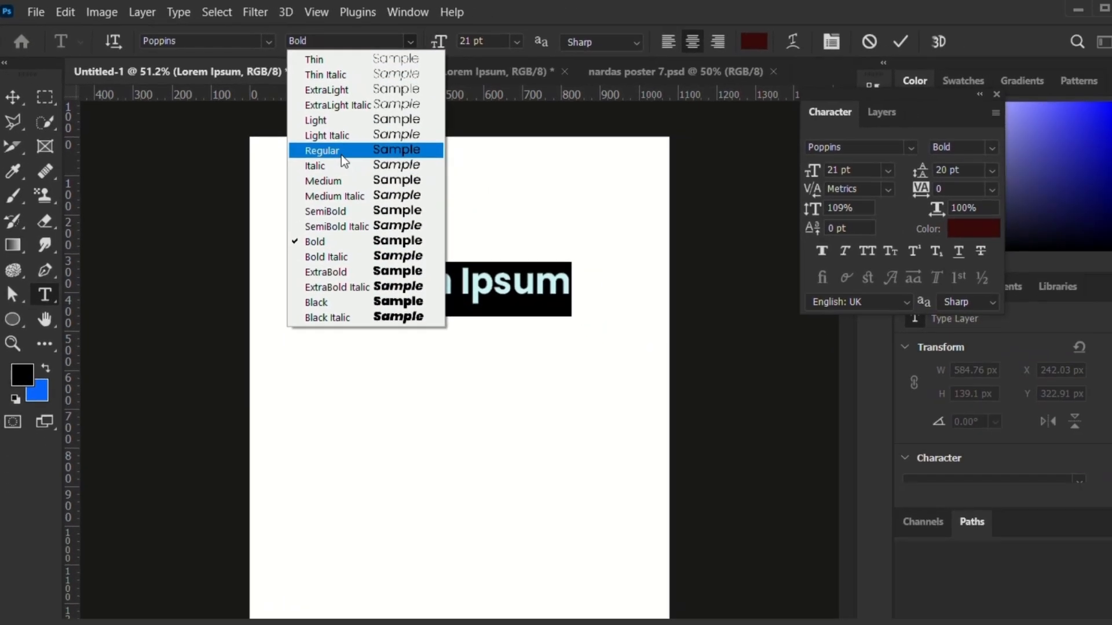
left_click(342, 153)
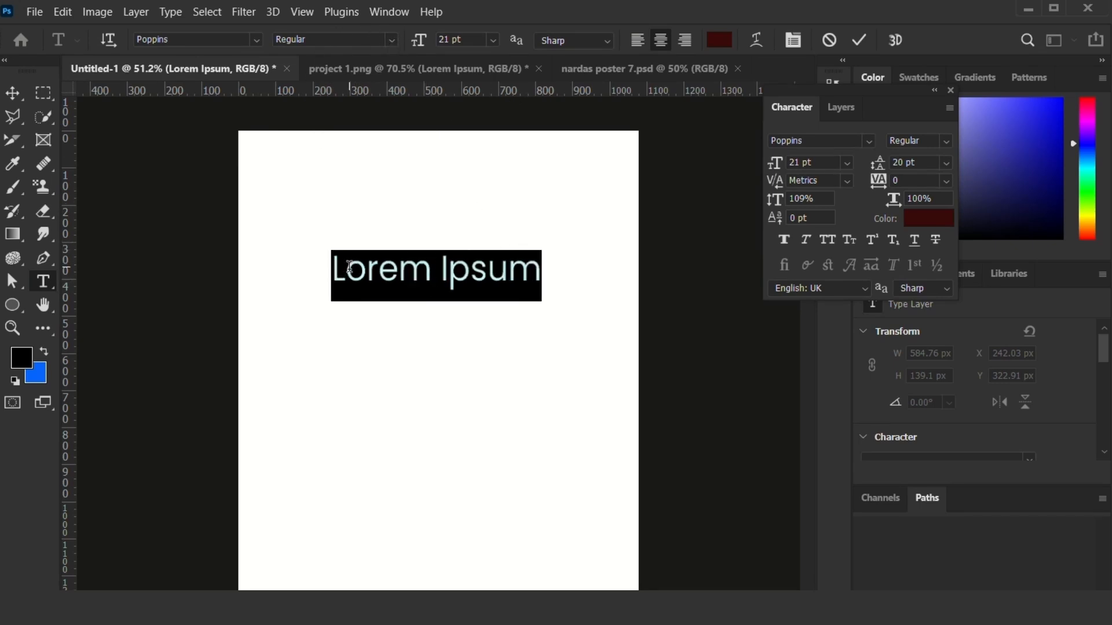
Select the whole "Lorem Ipsum" text and set its font style to Bold.
left_click_drag(336, 270, 544, 271)
left_click(393, 40)
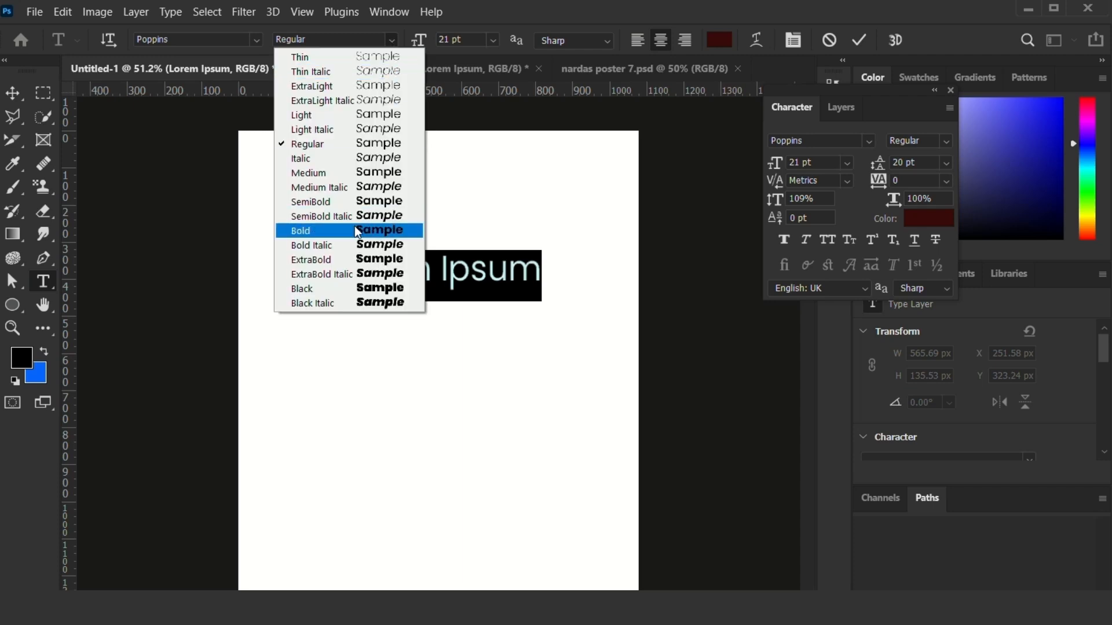
left_click(358, 232)
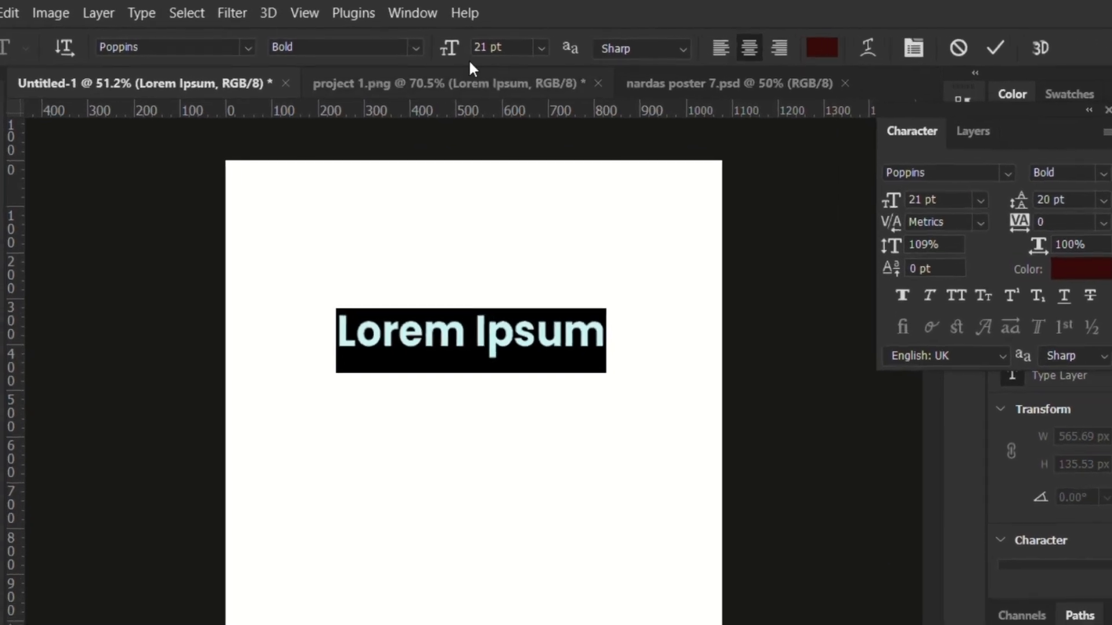
Try a different font size on the "Lorem Ipsum" text, restore it to 21 pt and keep the text selected.
left_click(502, 47)
scroll(502, 47, "up", 2)
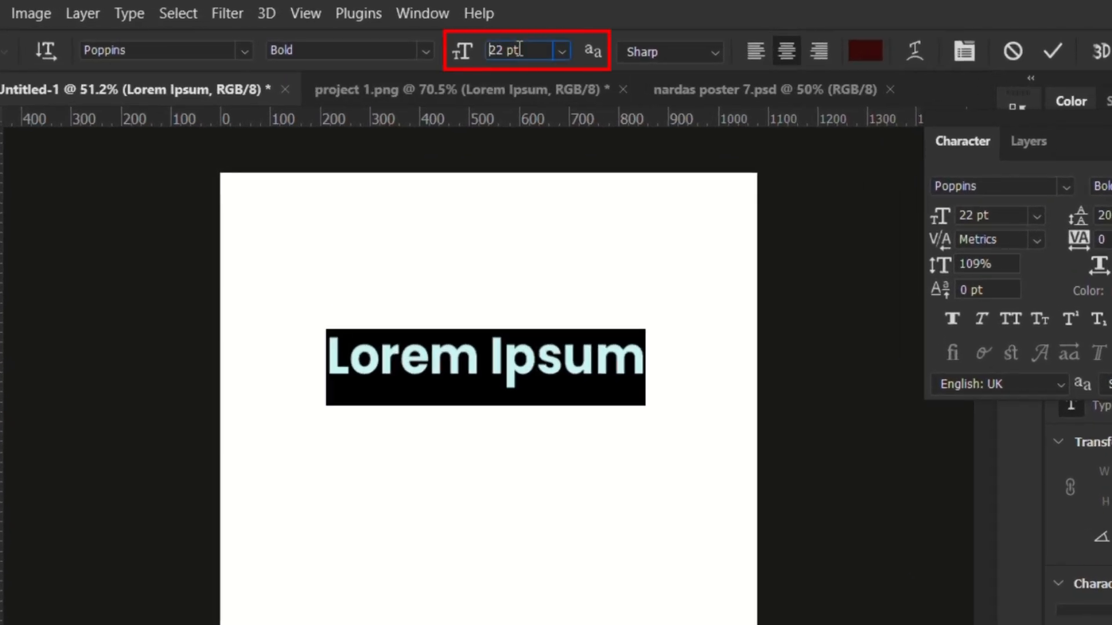
scroll(519, 49, "down", 1)
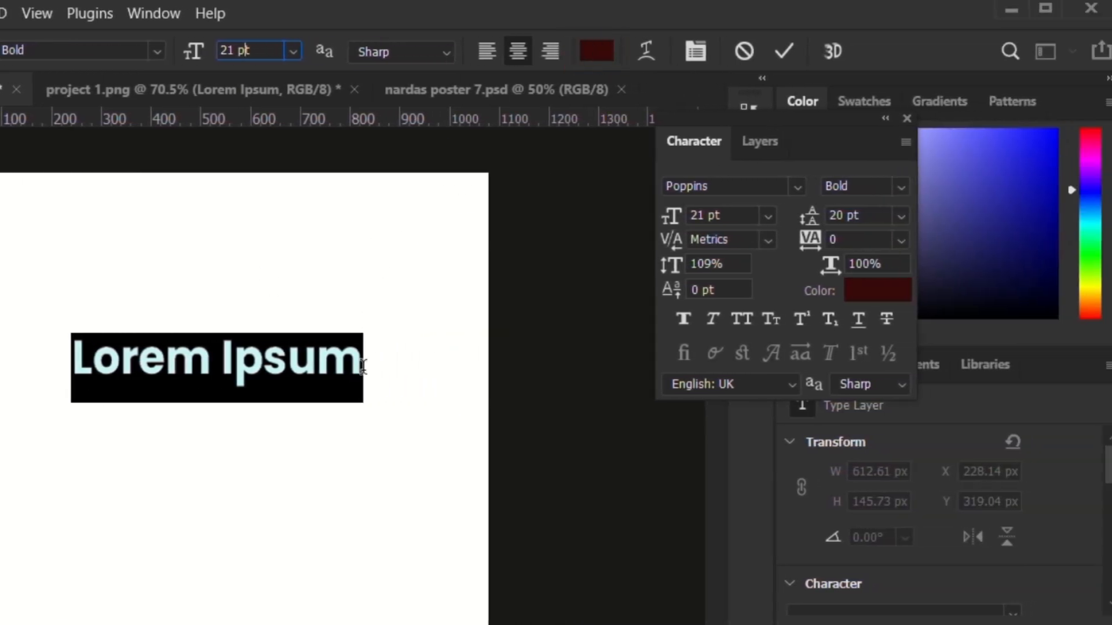
mouse_move(371, 363)
left_mouse_down()
mouse_move(51, 354)
mouse_move(363, 362)
left_mouse_up()
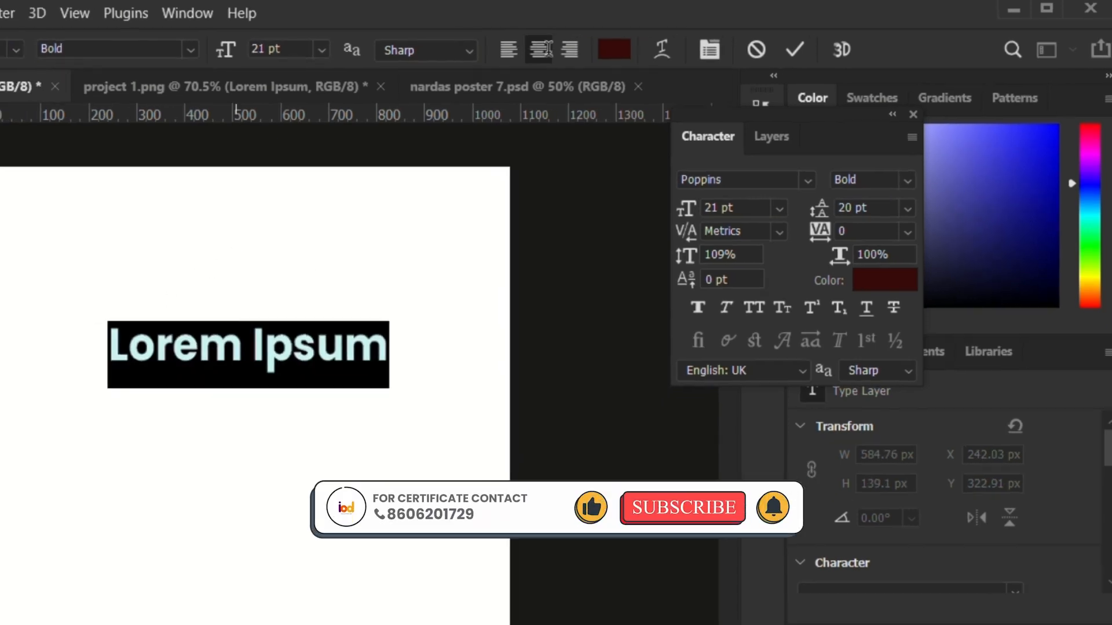
Change the text color to the blue background swatch color (0865fe) by sampling it.
left_click(672, 44)
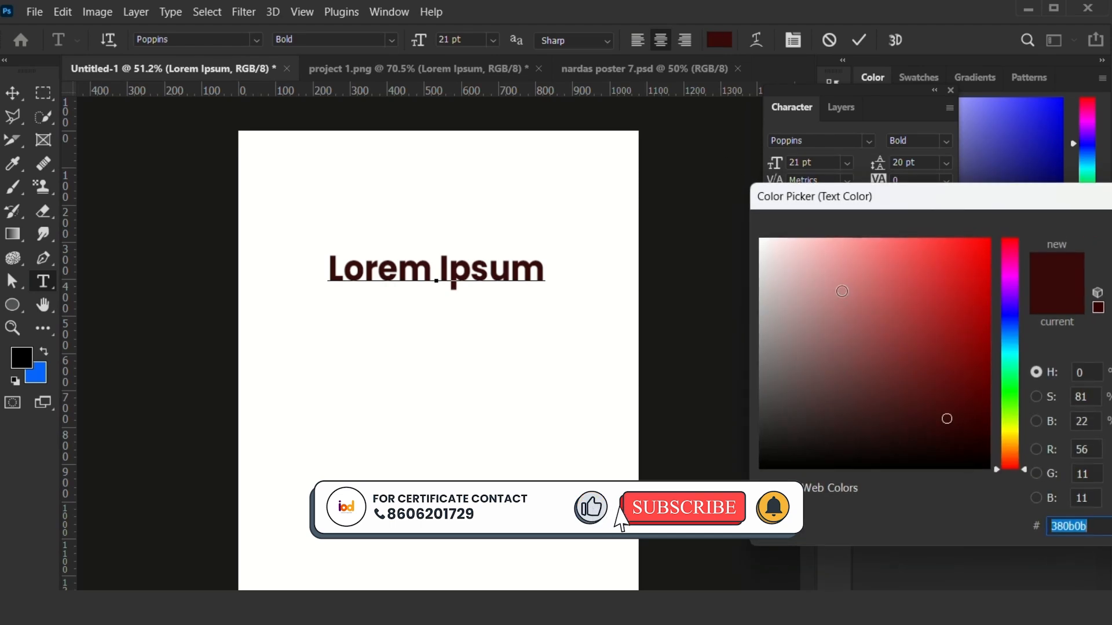
type("c86f6f")
left_click_drag(843, 390, 689, 329)
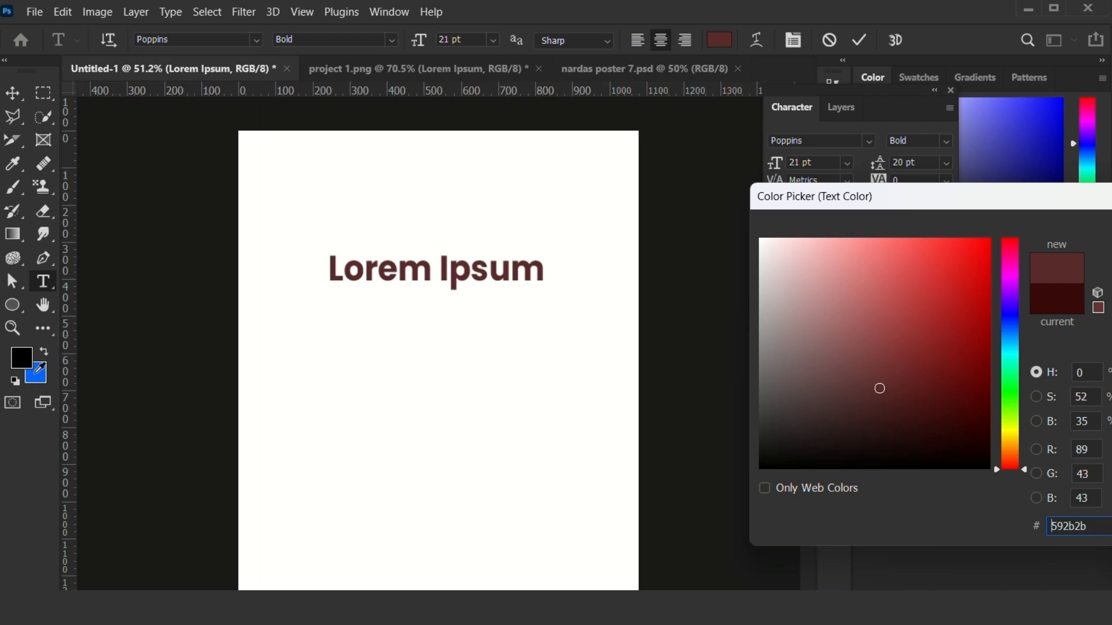
left_click(36, 375)
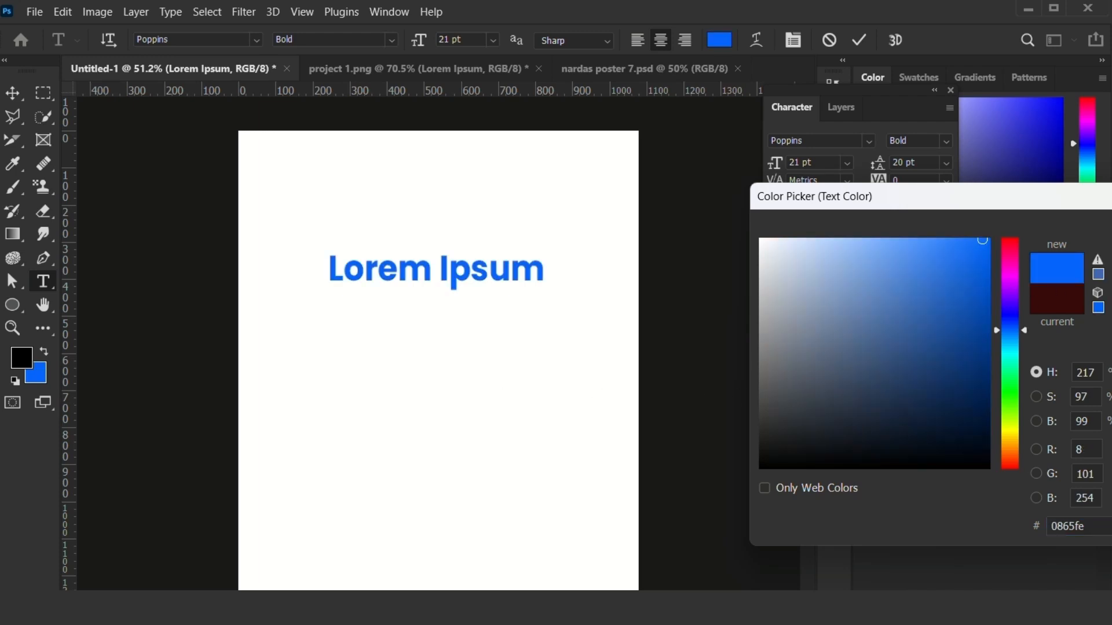
key("Return")
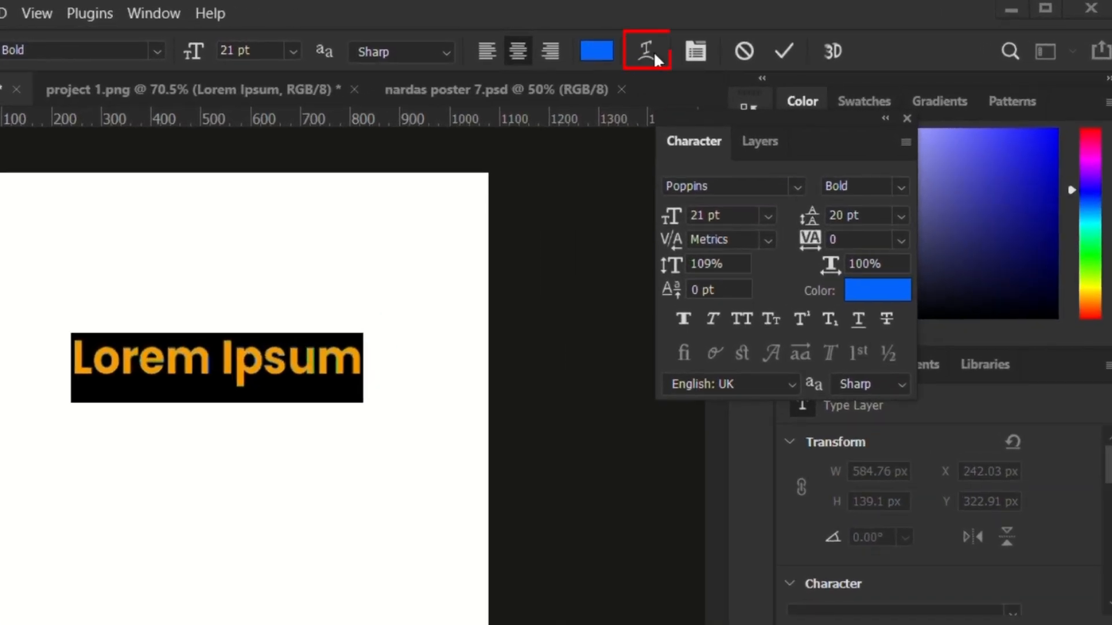
Warp the text with the Arc Lower style and a bend of +34%.
left_click(645, 51)
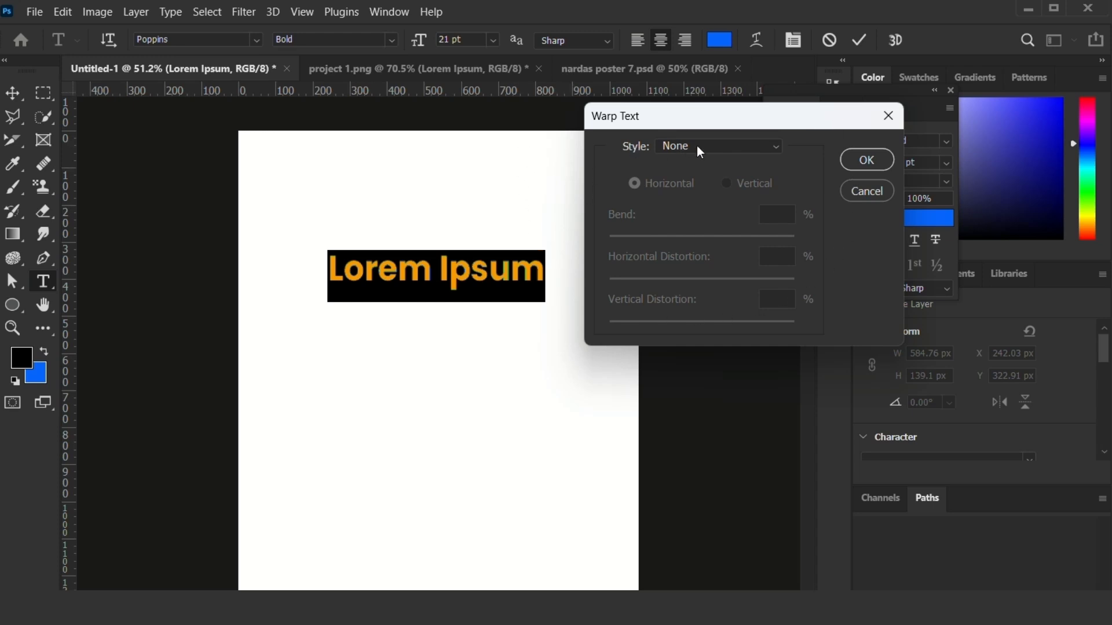
left_click(731, 147)
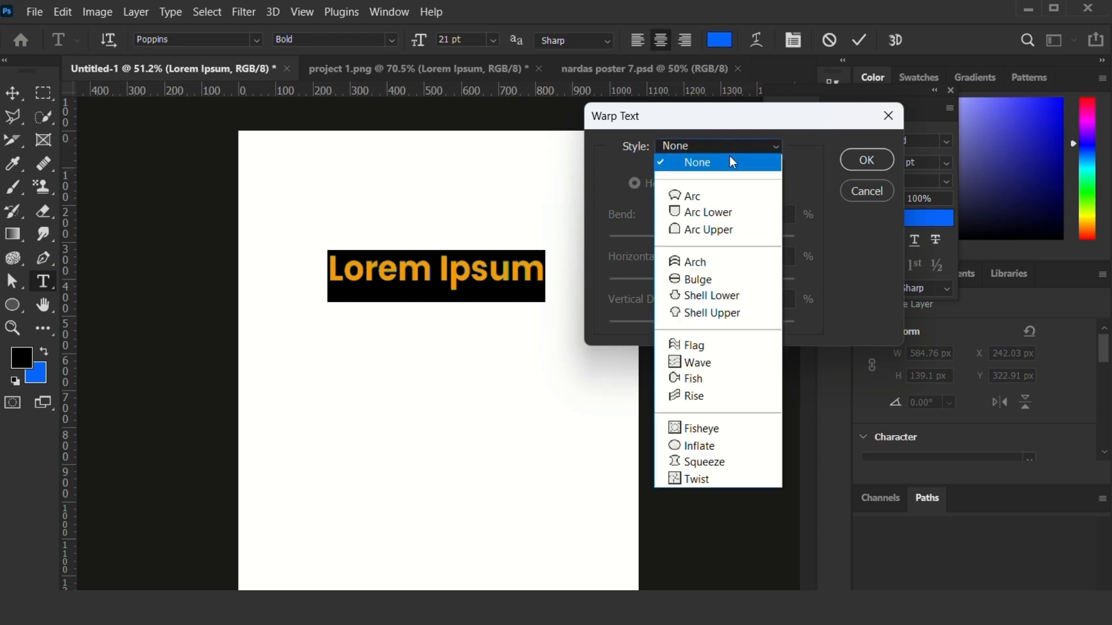
left_click(703, 212)
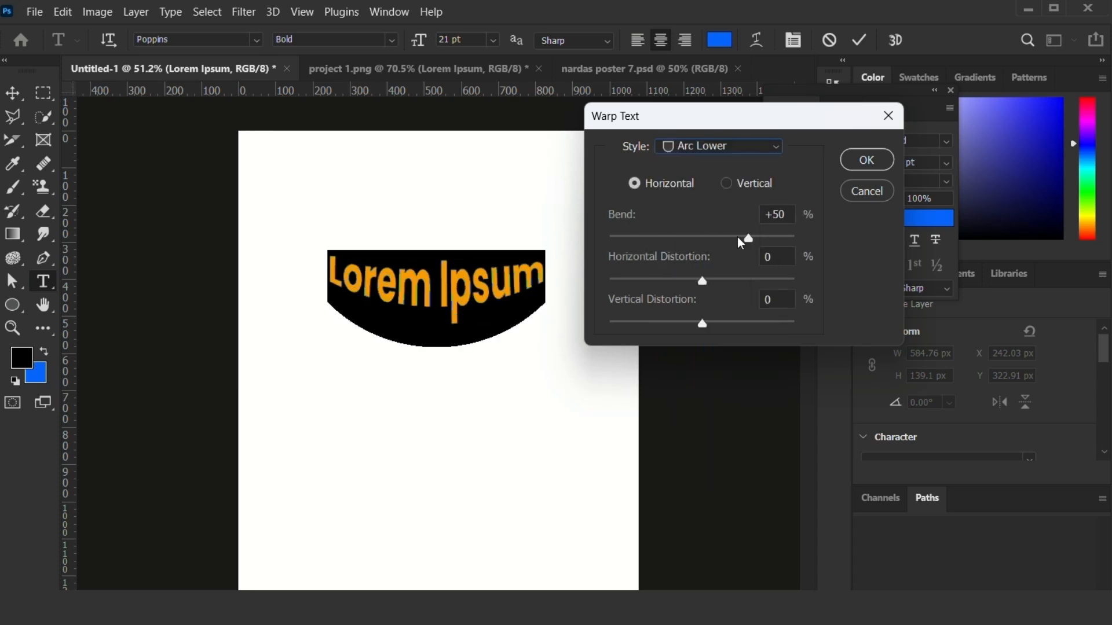
left_click_drag(741, 243, 733, 242)
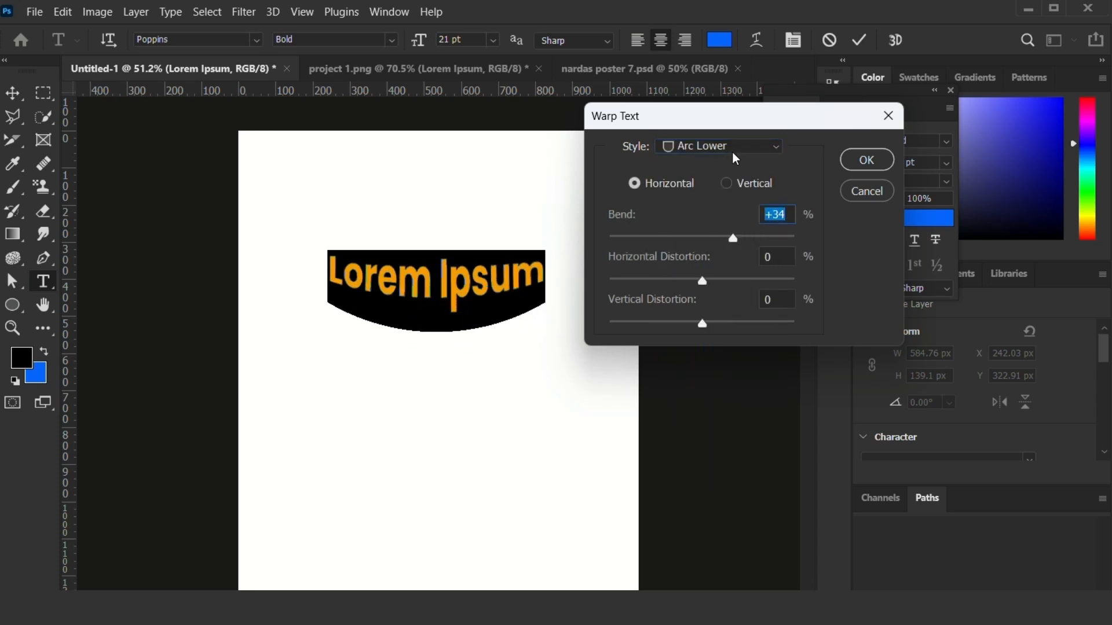
Change the text warp style to Arch and adjust its bend.
left_click(705, 150)
left_click(708, 253)
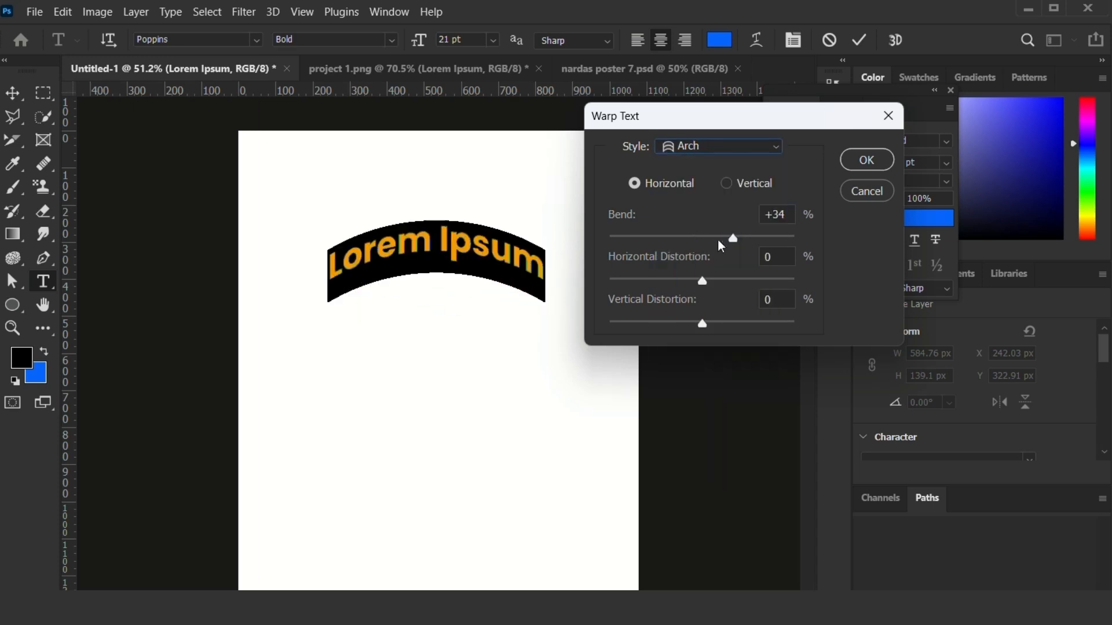
mouse_move(731, 240)
left_mouse_down()
mouse_move(703, 242)
mouse_move(745, 241)
mouse_move(647, 241)
mouse_move(739, 245)
left_mouse_up()
Try the Shell Lower, Shell Upper and Flag warp styles on the text.
left_click(702, 149)
left_click(715, 296)
left_click(718, 148)
left_click(717, 315)
left_click(718, 147)
left_click(707, 346)
Apply the Wave warp style to the text and vary its bend, including down to 0%.
left_click(718, 147)
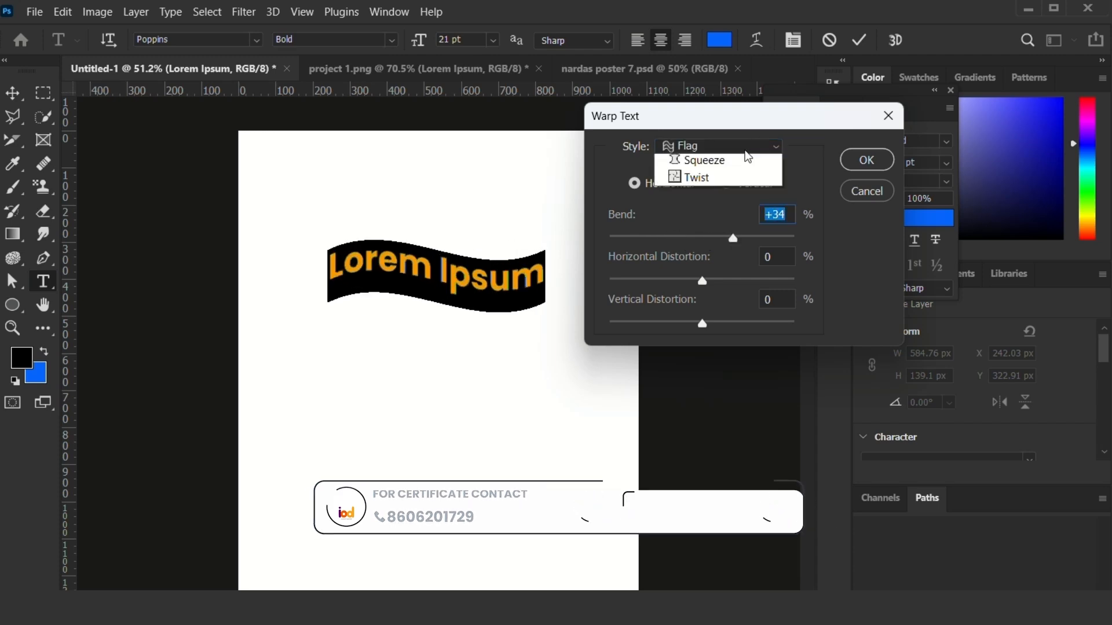
left_click(723, 373)
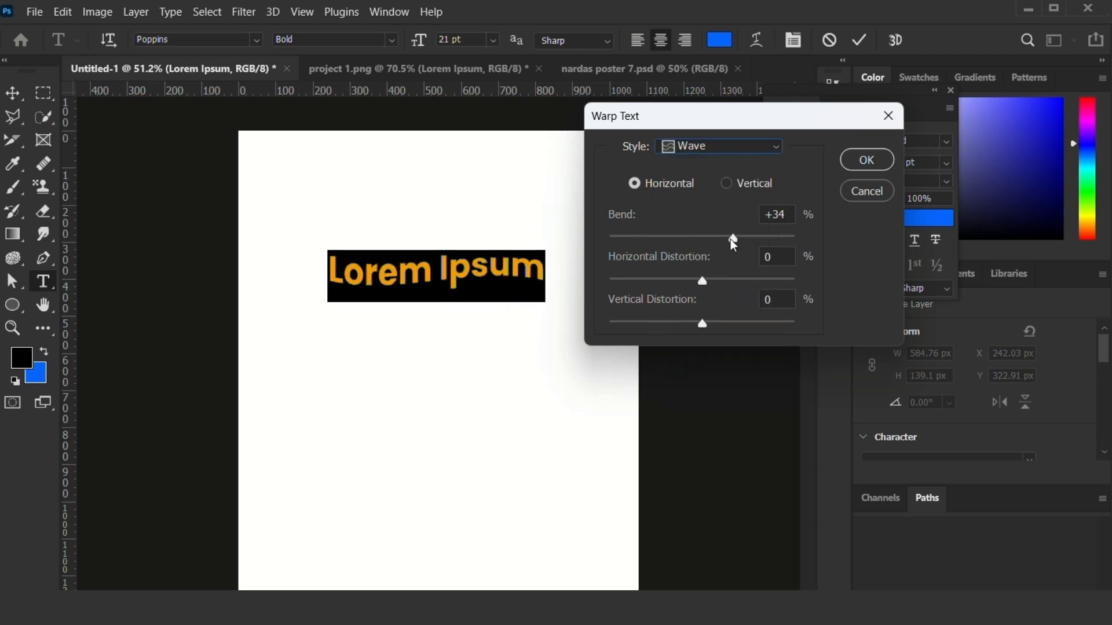
mouse_move(733, 238)
left_mouse_down()
mouse_move(695, 251)
mouse_move(738, 238)
left_mouse_up()
left_click_drag(744, 238, 705, 237)
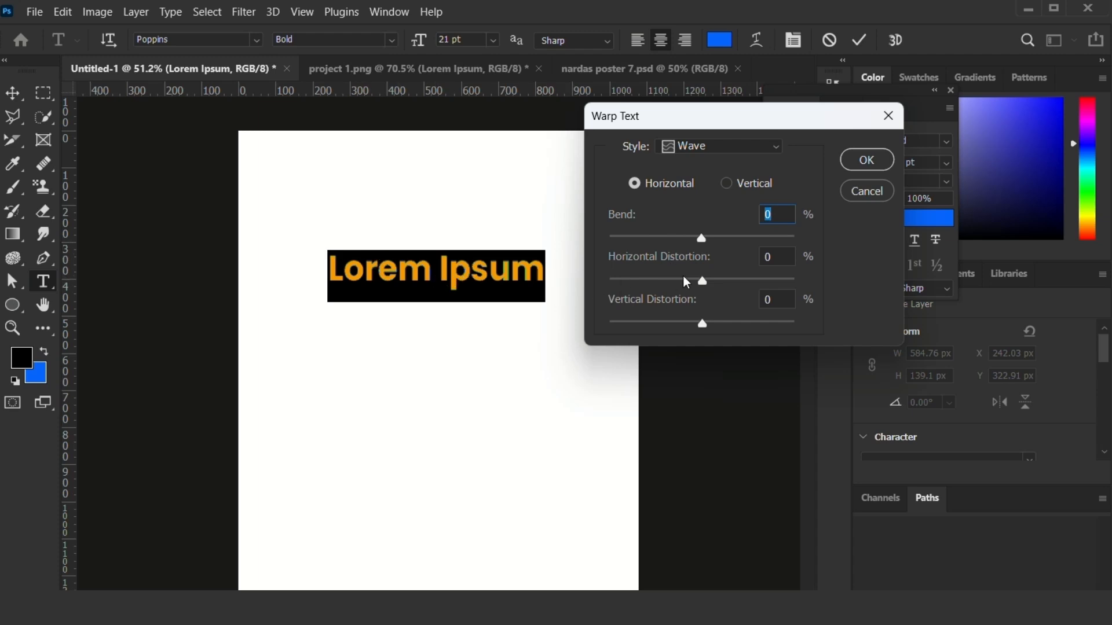
mouse_move(703, 241)
left_mouse_down()
mouse_move(757, 241)
mouse_move(653, 241)
mouse_move(769, 244)
mouse_move(722, 242)
mouse_move(736, 240)
left_mouse_up()
Try the Fisheye and Rise warp styles on the text.
left_click(736, 146)
left_click(672, 427)
left_click(726, 146)
left_click(706, 395)
Set the text warp style to None and accept the warp settings.
left_click(756, 154)
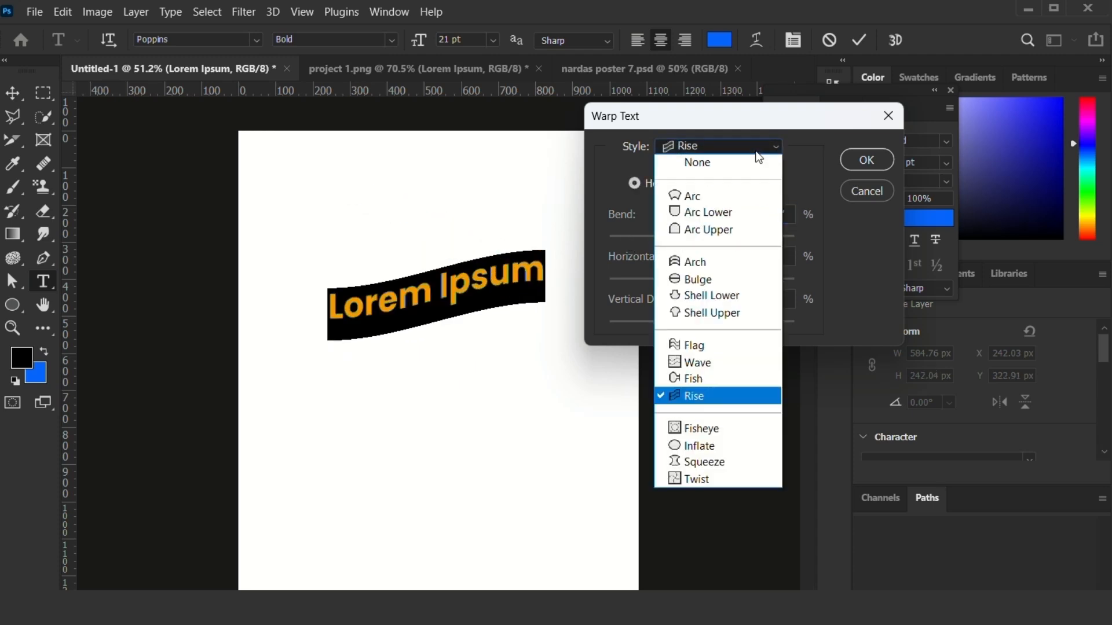
left_click(740, 165)
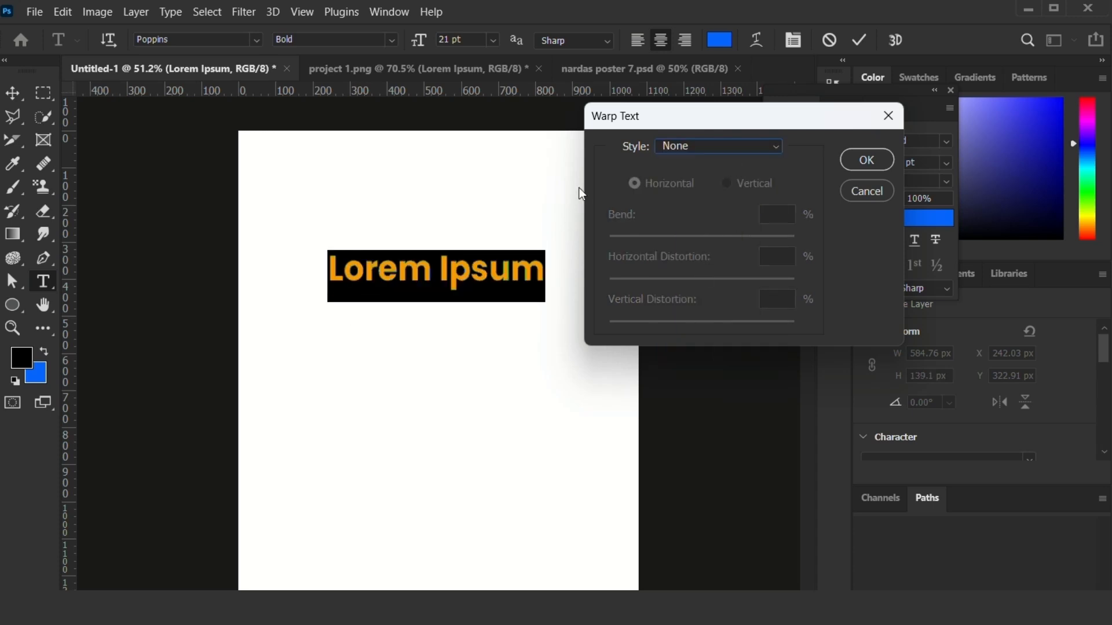
left_click(866, 160)
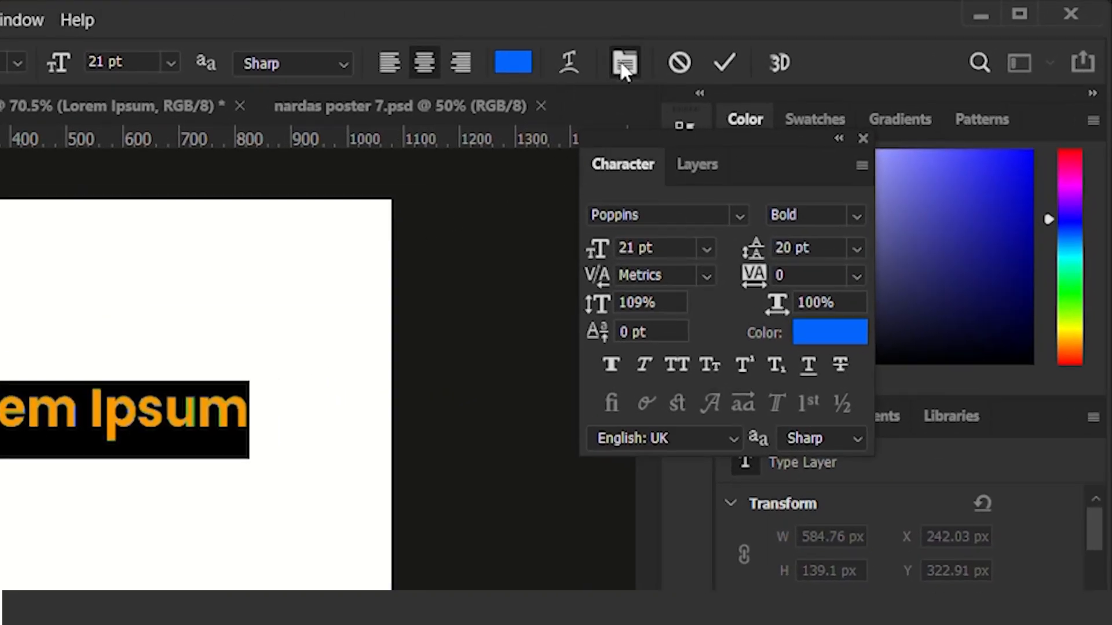
Show the paragraph settings and set the font size of the "Lorem Ipsum" text to 23 pt.
left_click(625, 61)
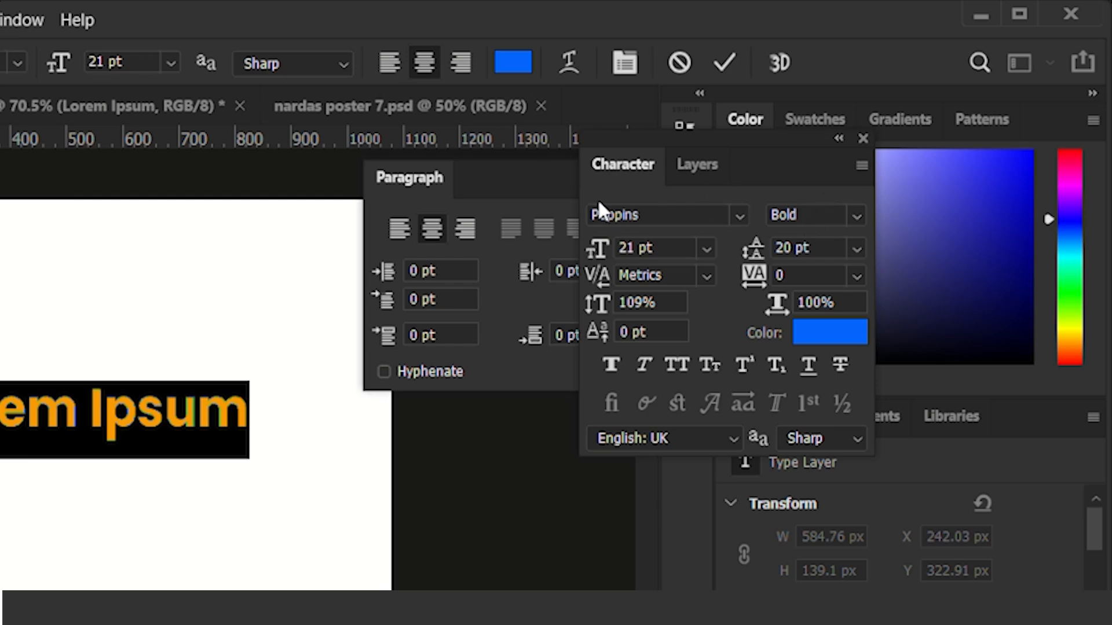
left_click(684, 217)
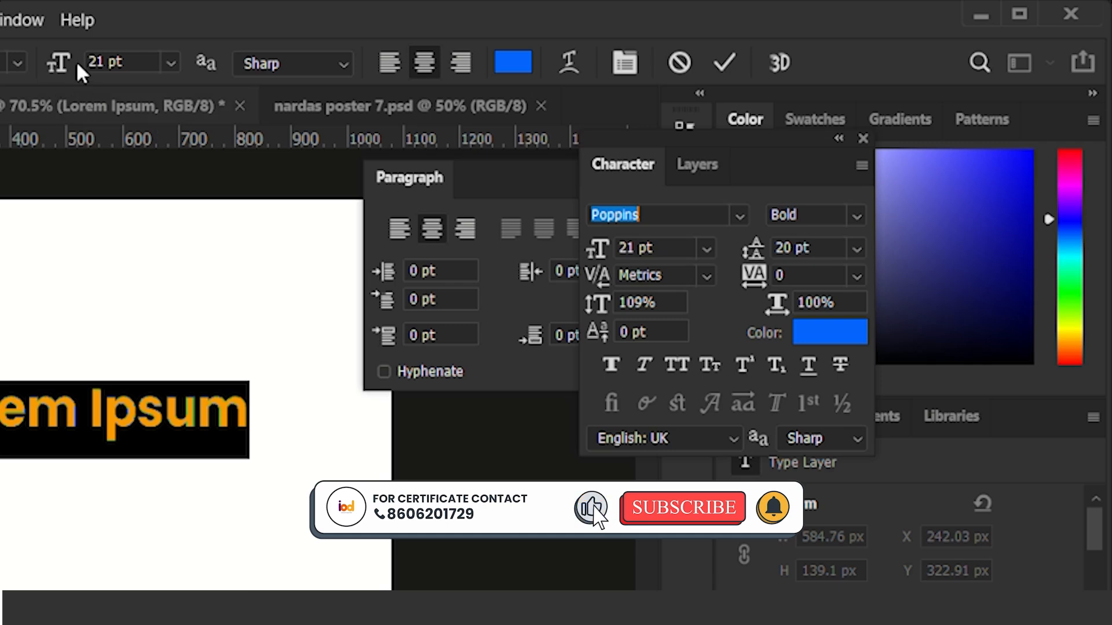
left_click(673, 253)
scroll(672, 252, "up", 3)
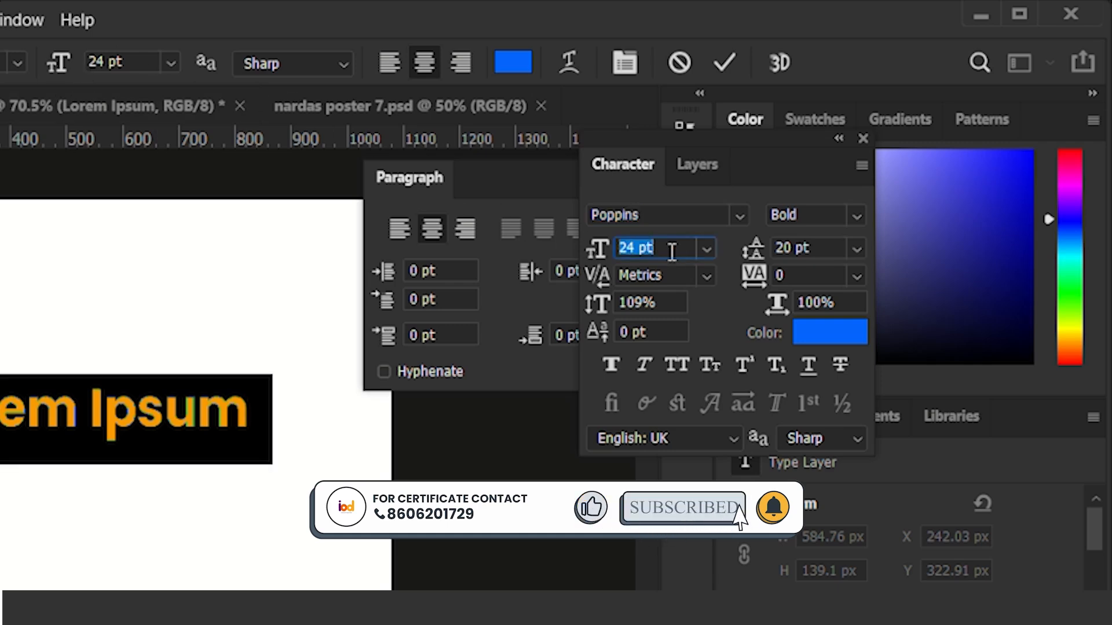
scroll(672, 252, "down", 1)
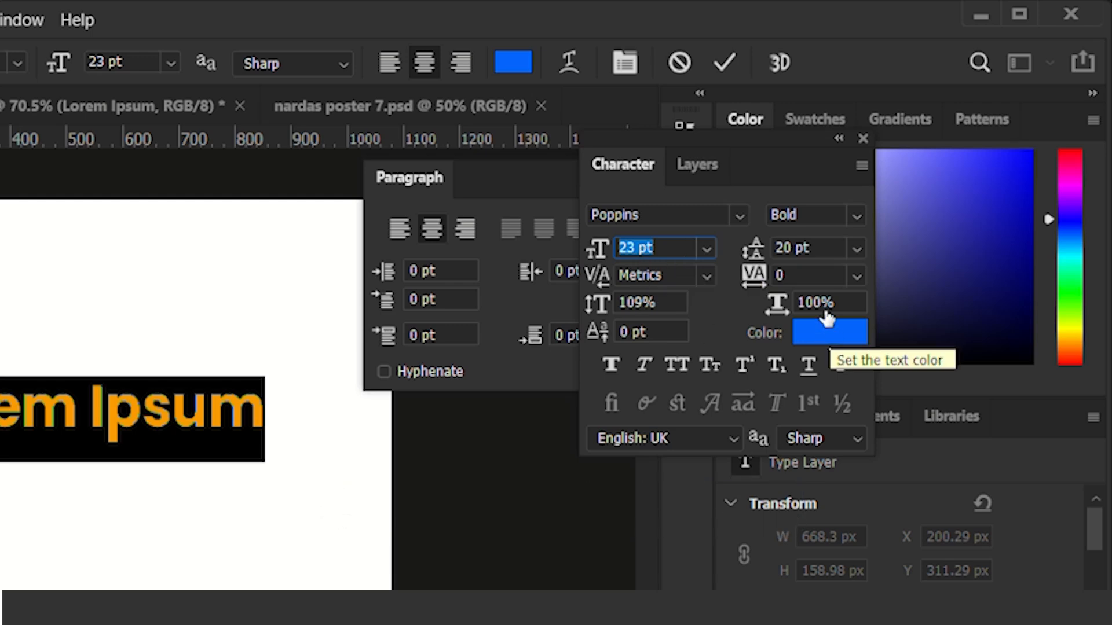
left_click(206, 12)
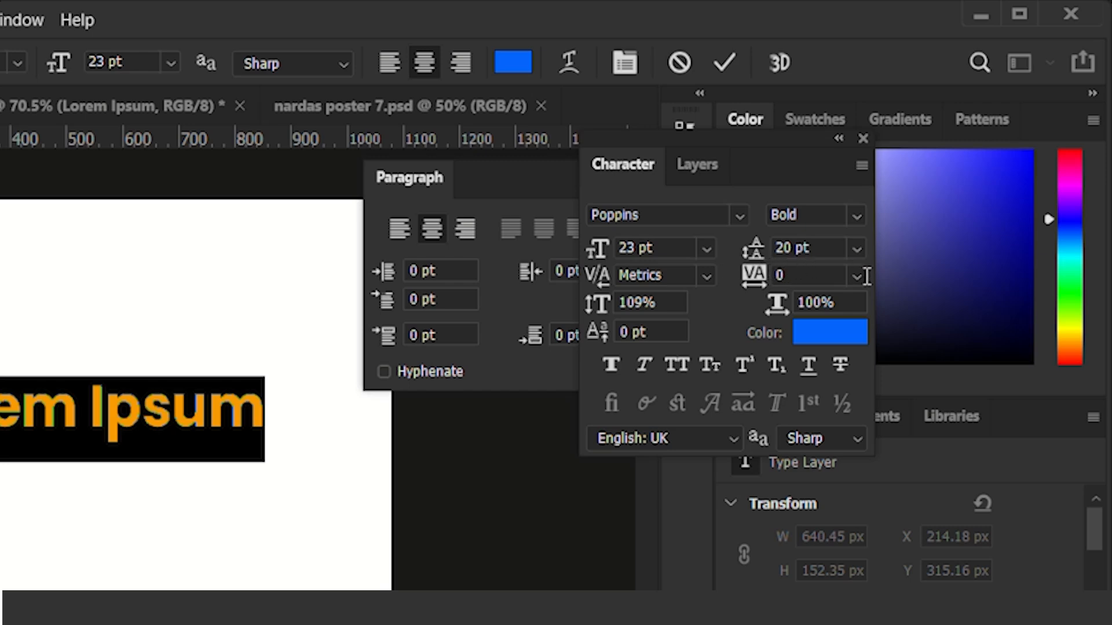
Try wider tracking such as 60 and 20 on the selected text, and reset the tracking to 0.
left_click(793, 276)
scroll(793, 277, "up", 7)
scroll(793, 276, "down", 4)
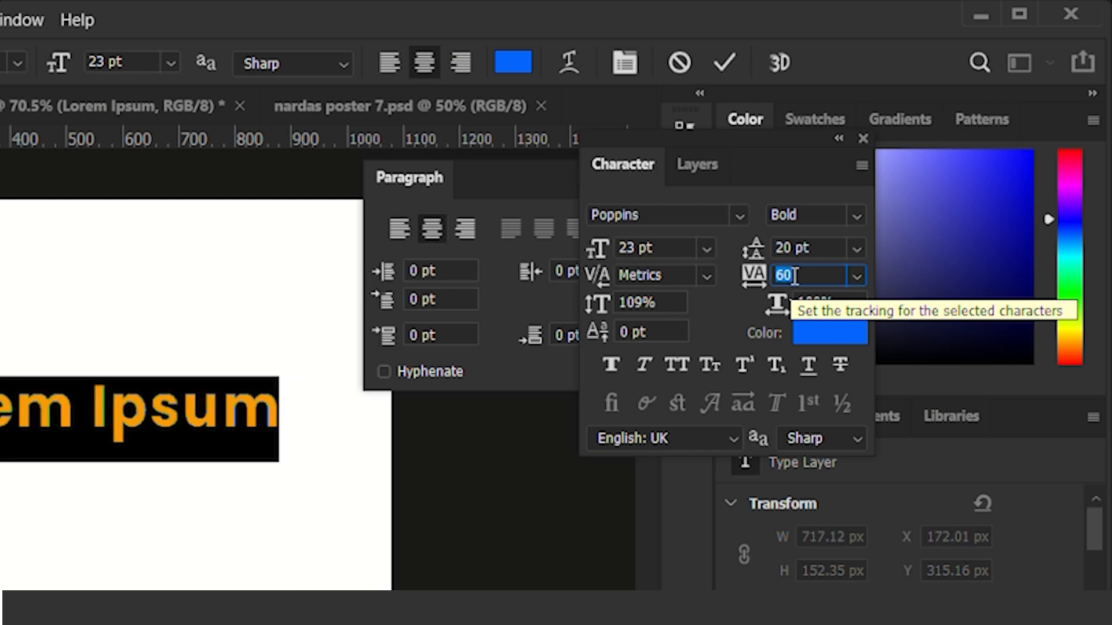
scroll(794, 276, "down", 2)
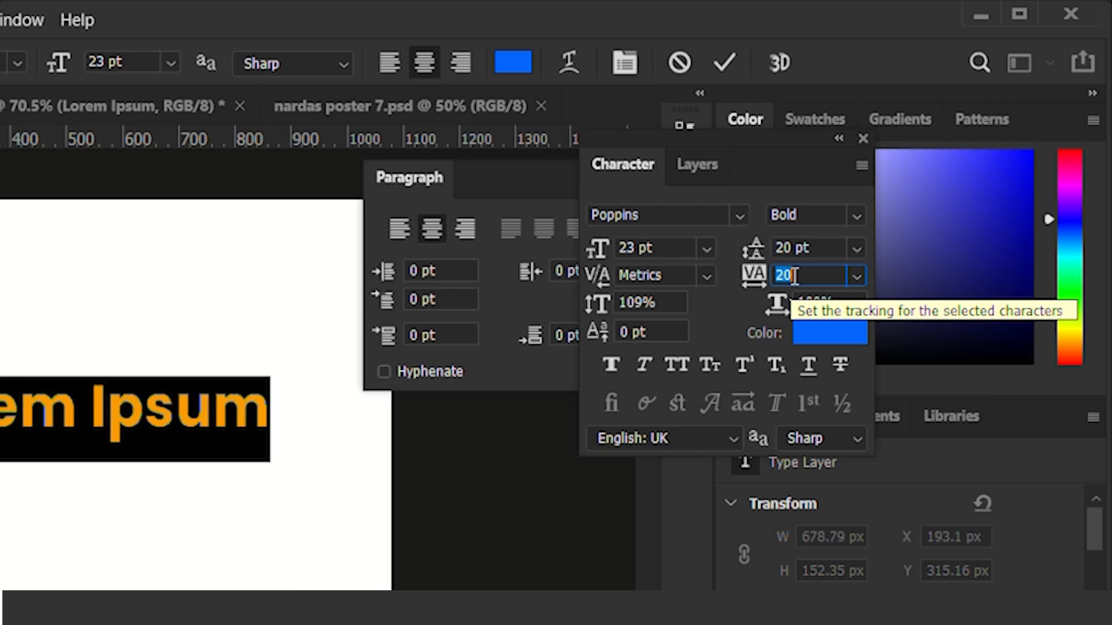
scroll(794, 277, "down", 1)
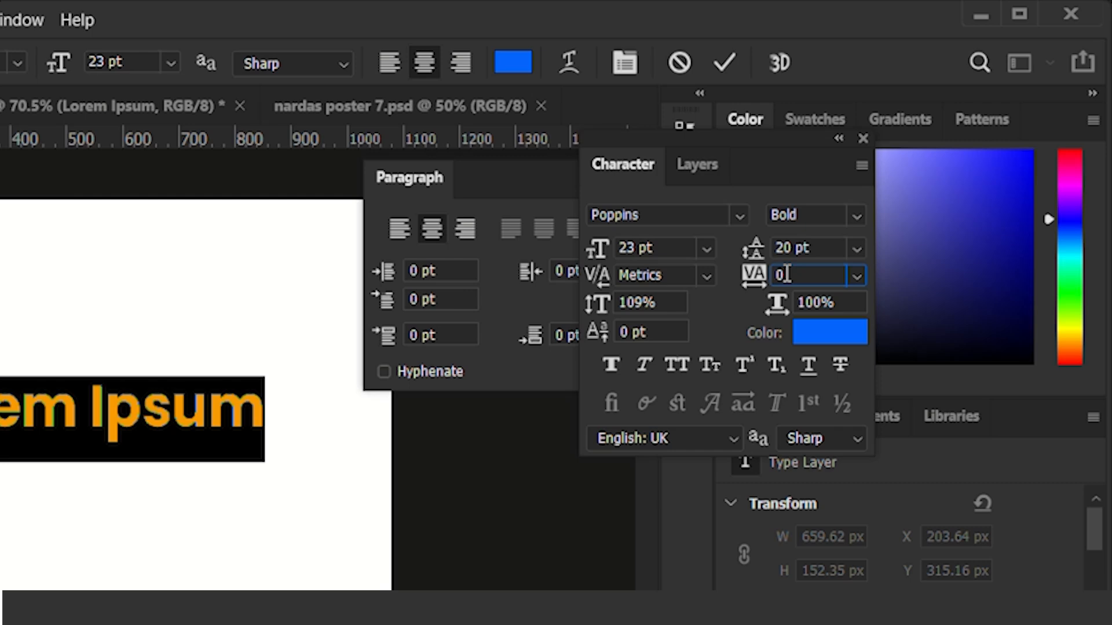
key("Return")
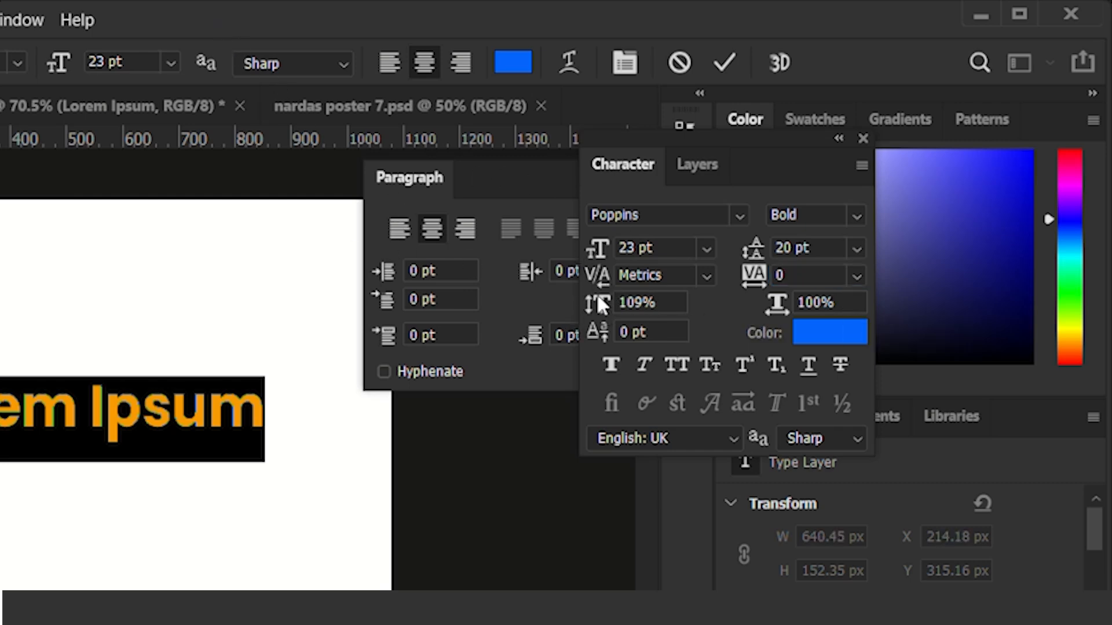
Set the vertical scale of the selected "Lorem Ipsum" text to 100%.
left_click(636, 302)
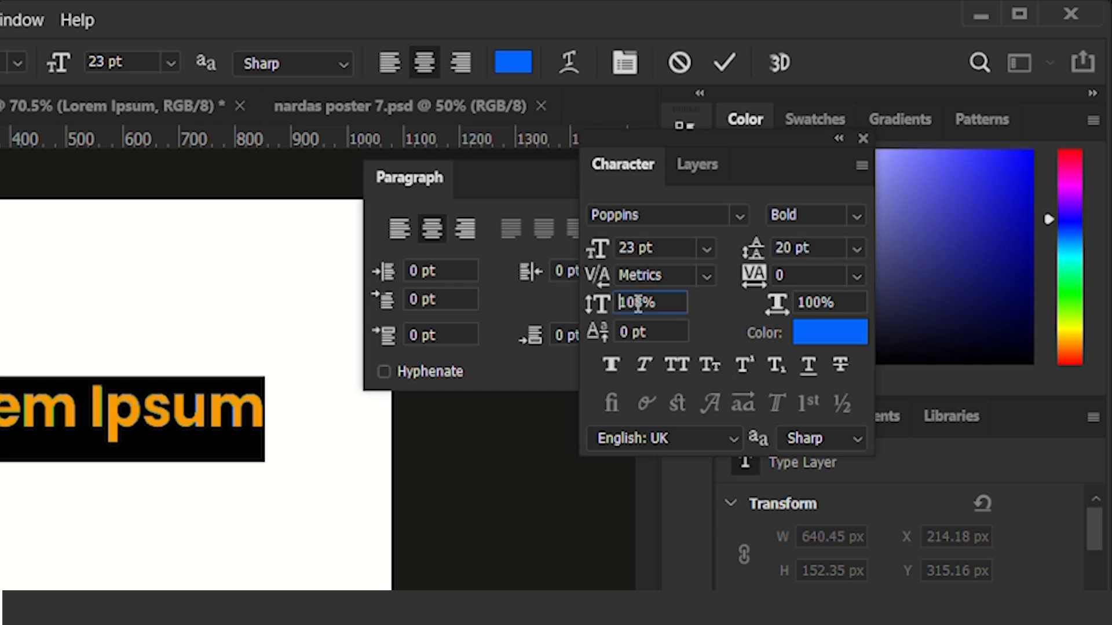
scroll(638, 303, "down", 2)
scroll(638, 304, "down", 3)
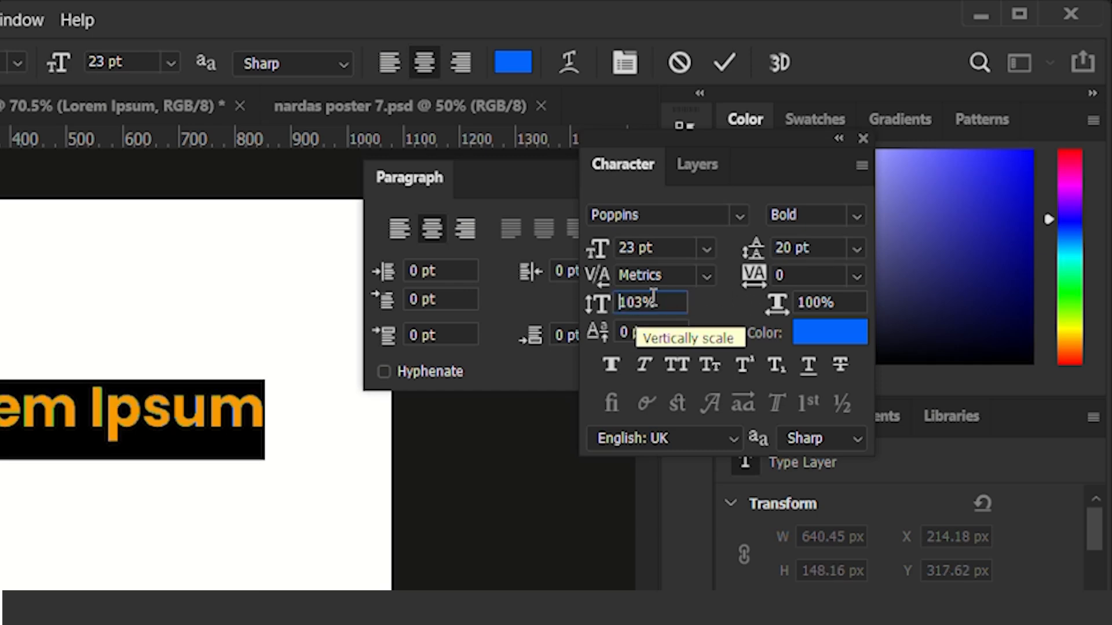
scroll(653, 297, "down", 6)
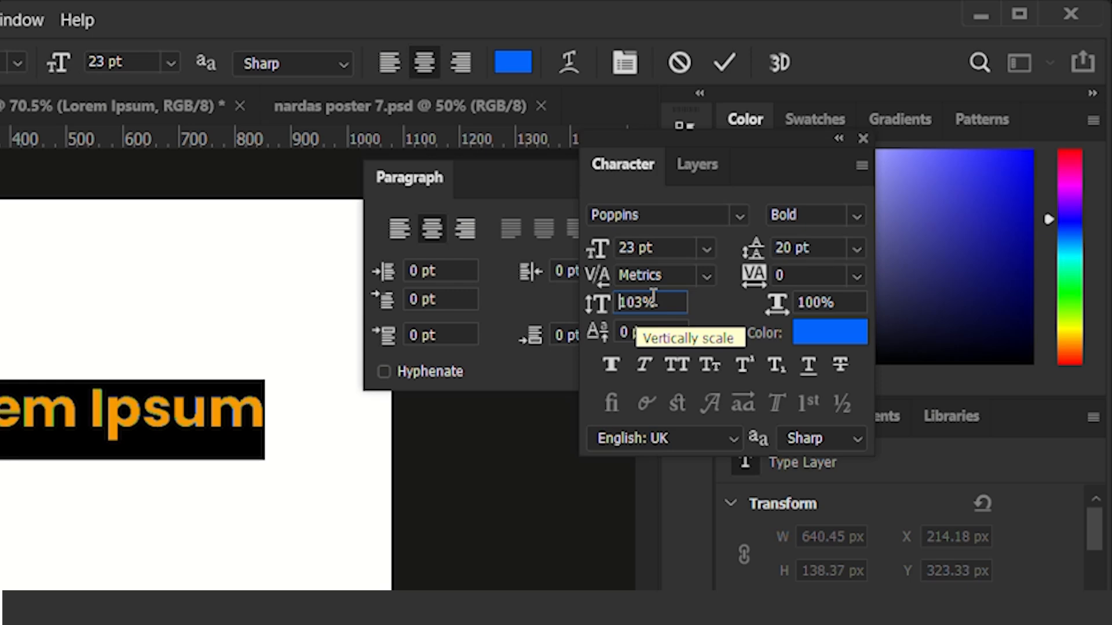
scroll(652, 297, "up", 2)
scroll(652, 297, "down", 4)
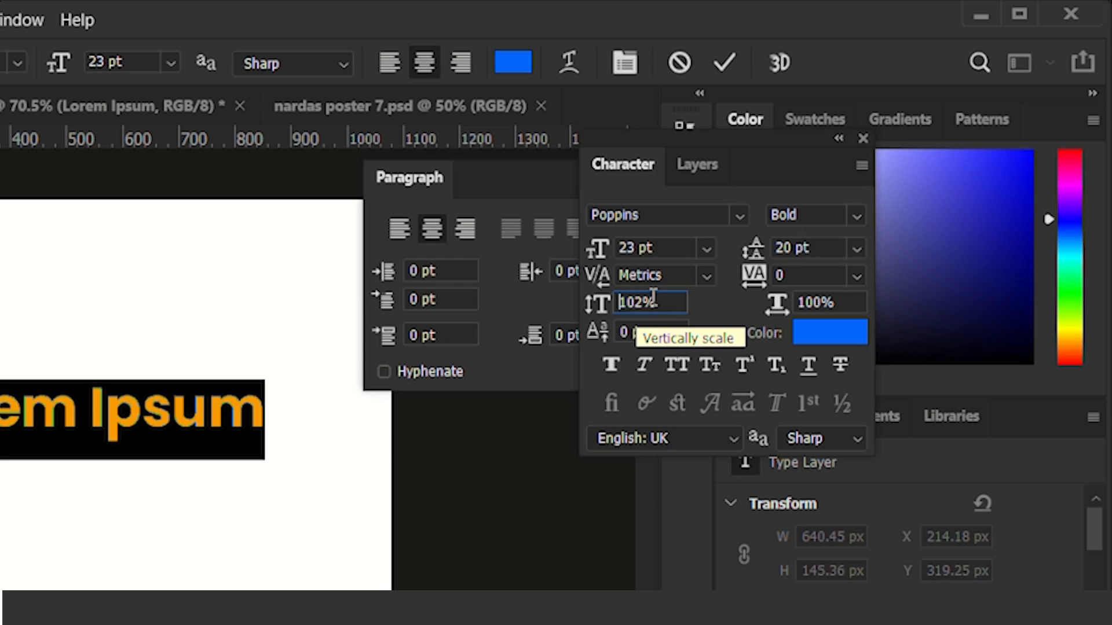
scroll(653, 297, "down", 1)
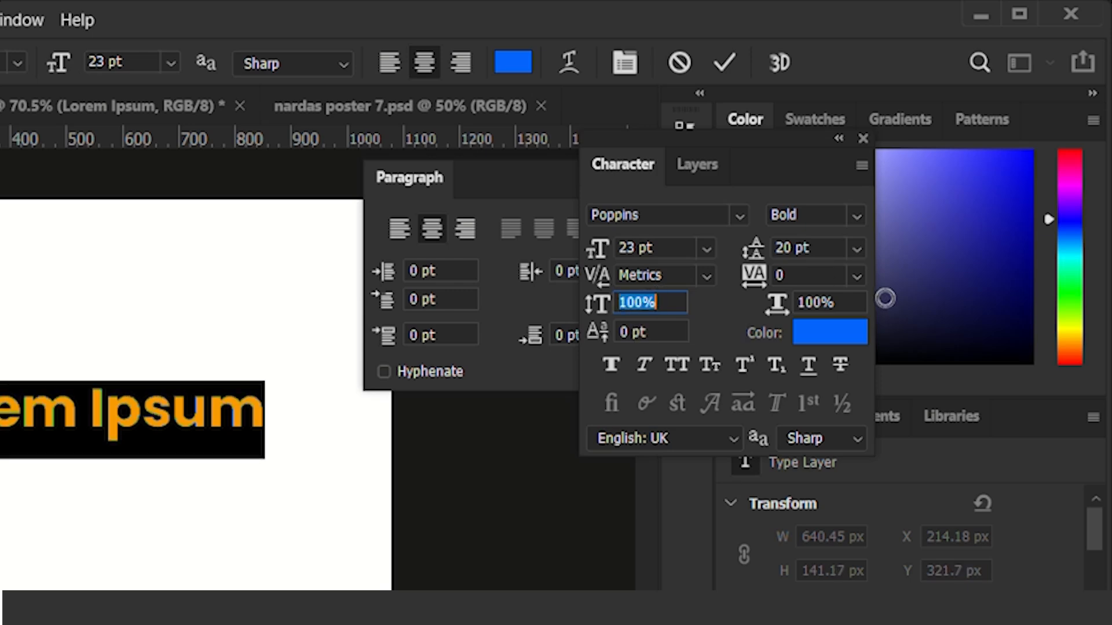
Try wider horizontal scales such as 109% and 111% on the selected text, and reset the horizontal scale to 100%.
scroll(825, 301, "up", 6)
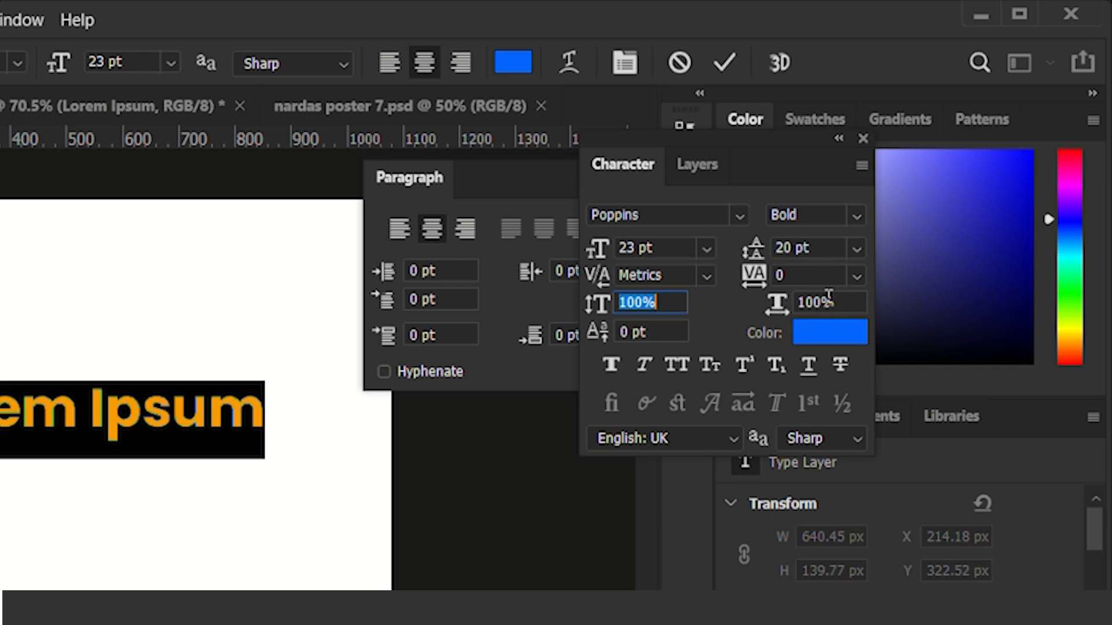
scroll(828, 296, "up", 4)
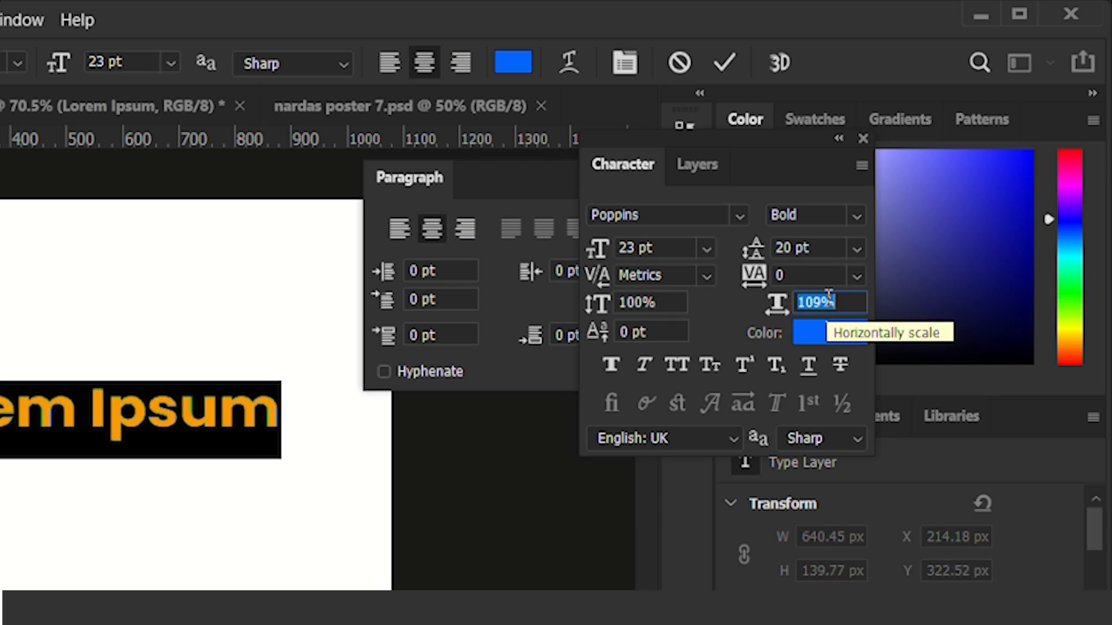
scroll(828, 297, "up", 1)
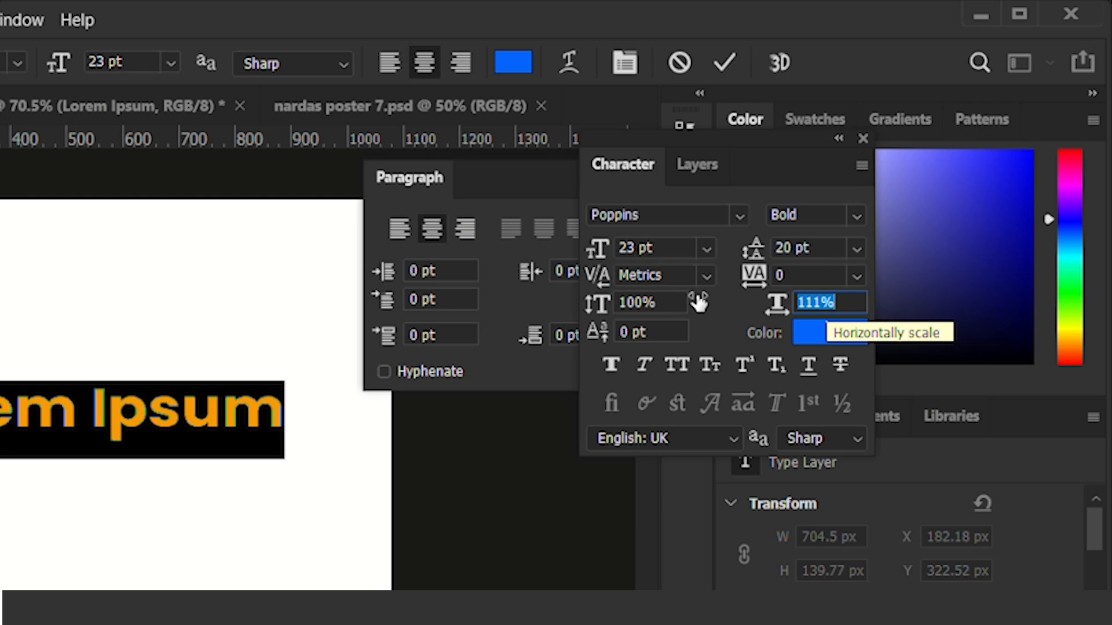
left_click(653, 299)
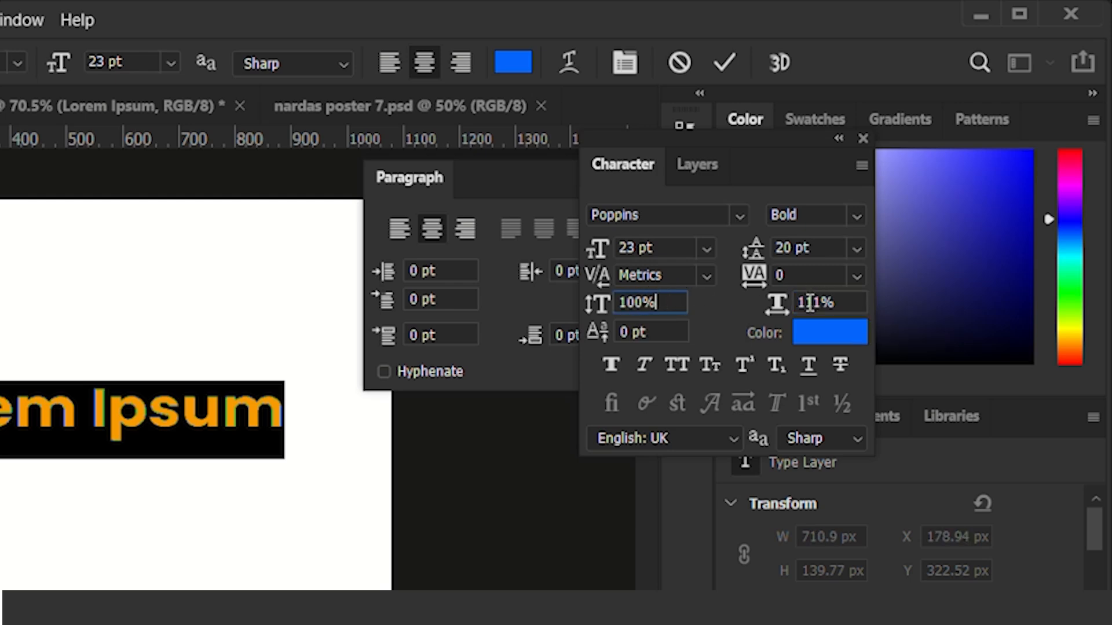
scroll(849, 306, "down", 1)
scroll(849, 305, "down", 9)
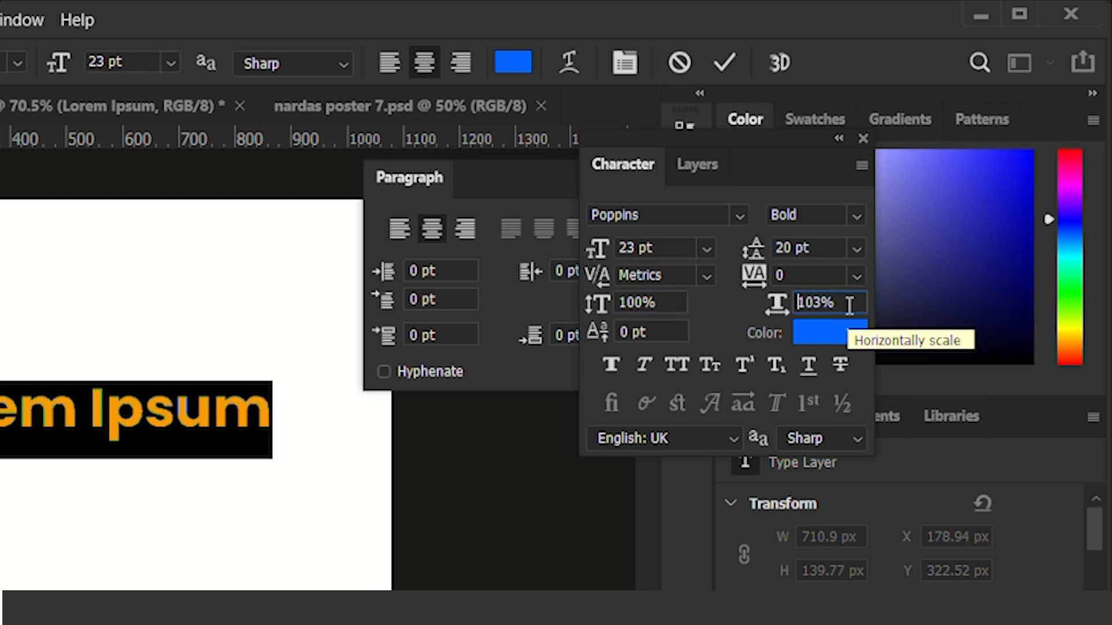
scroll(848, 305, "down", 1)
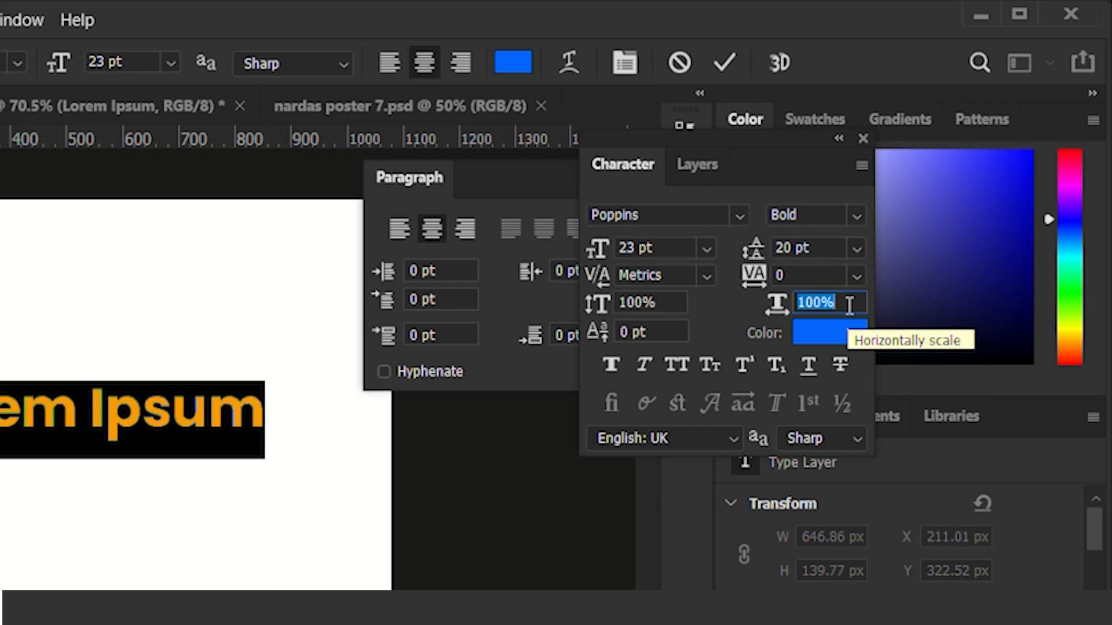
left_click(848, 305)
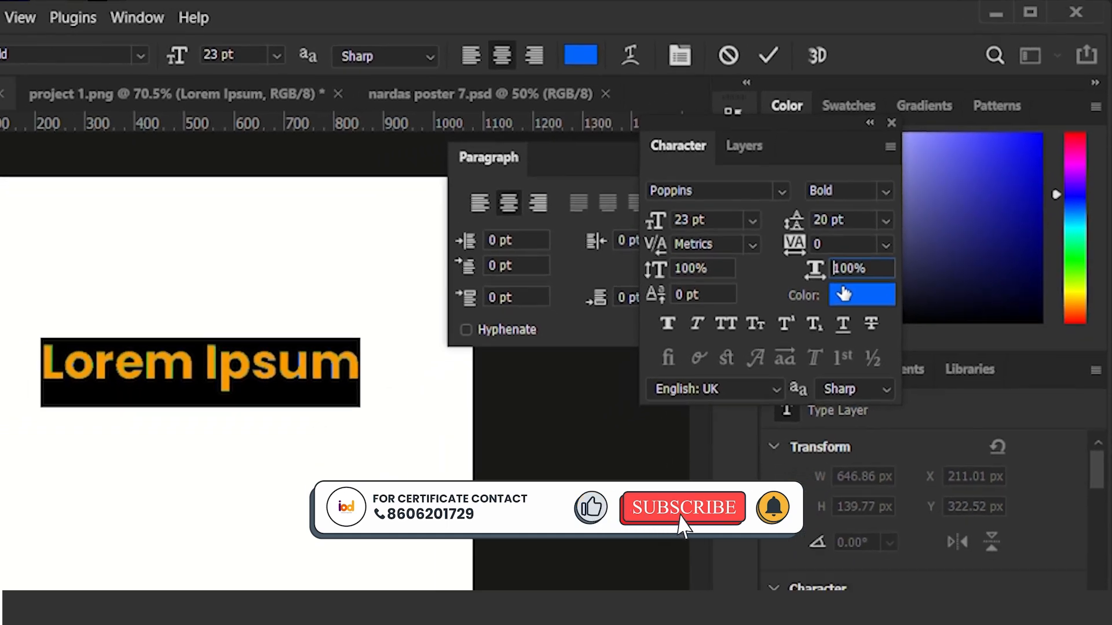
Change the color of the "Lorem Ipsum" text to a dark, muted blue.
left_click(843, 294)
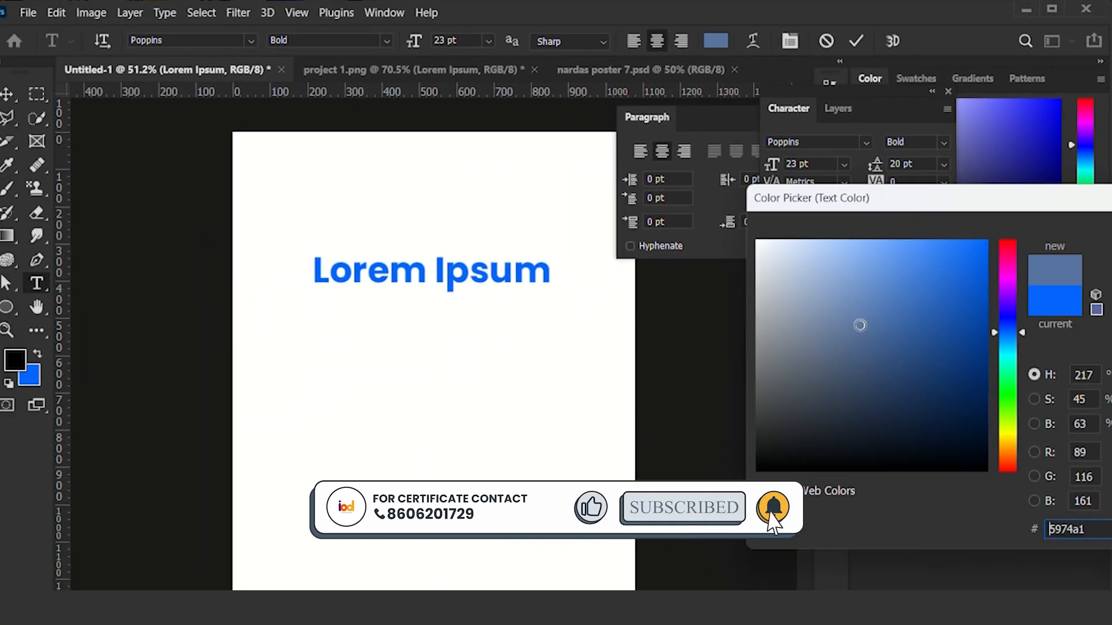
left_click_drag(842, 457, 854, 381)
key("Return")
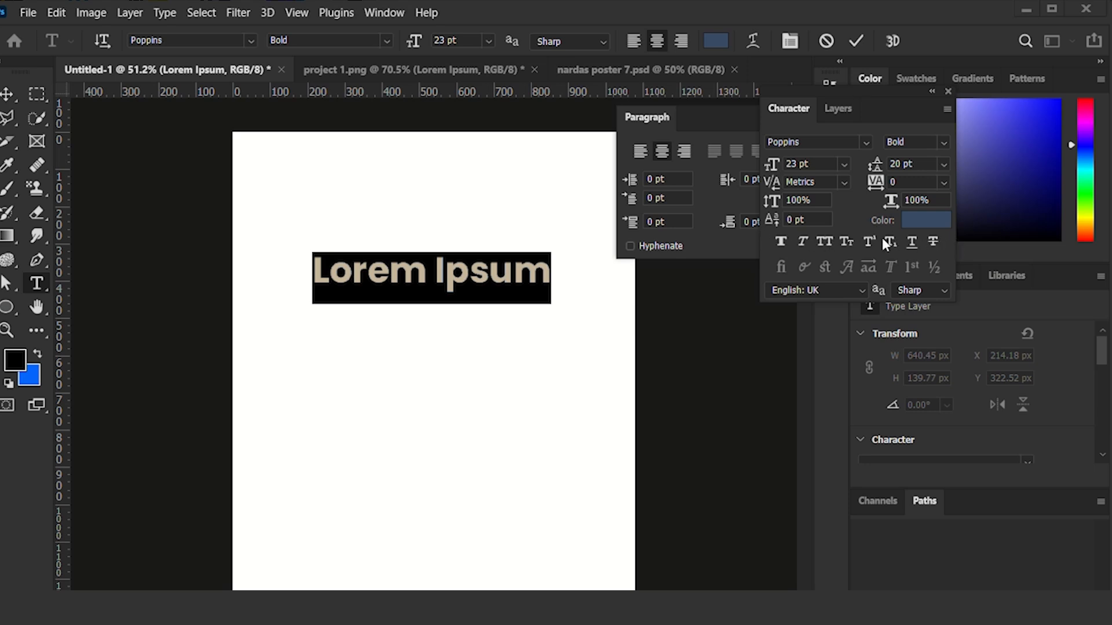
Try Faux Bold on the selected "Lorem Ipsum" text and turn it off again.
left_click(785, 241)
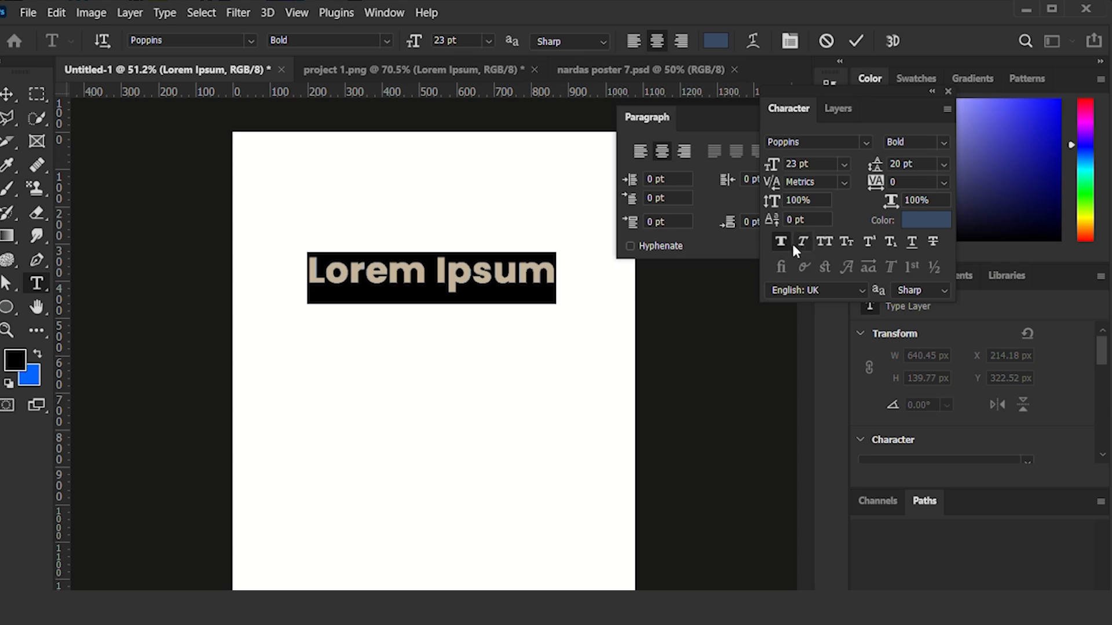
left_click(781, 244)
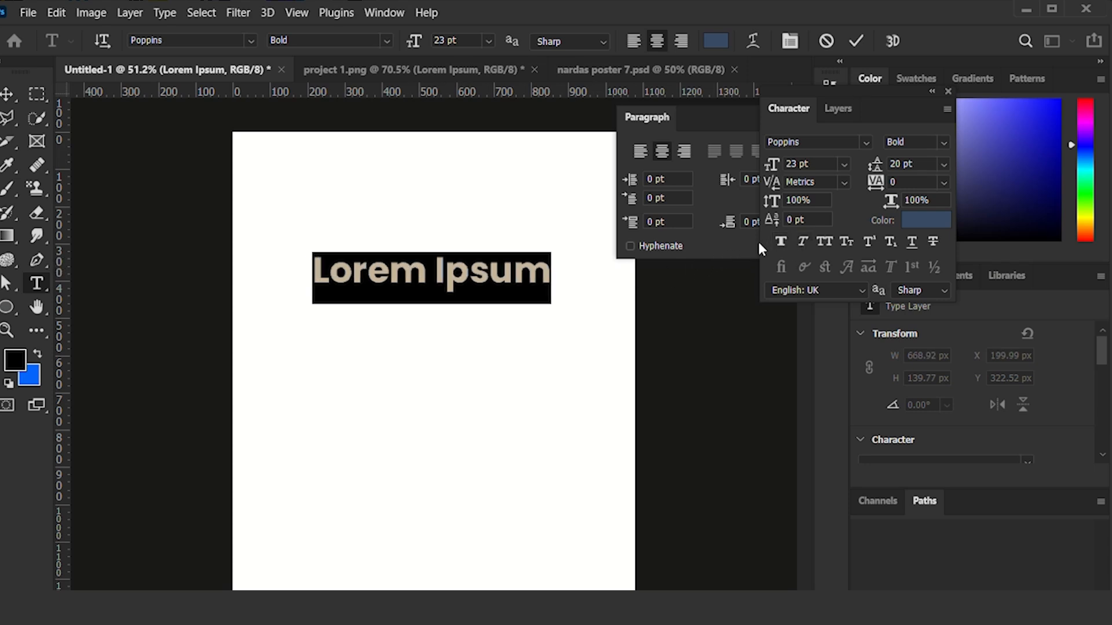
left_click(781, 243)
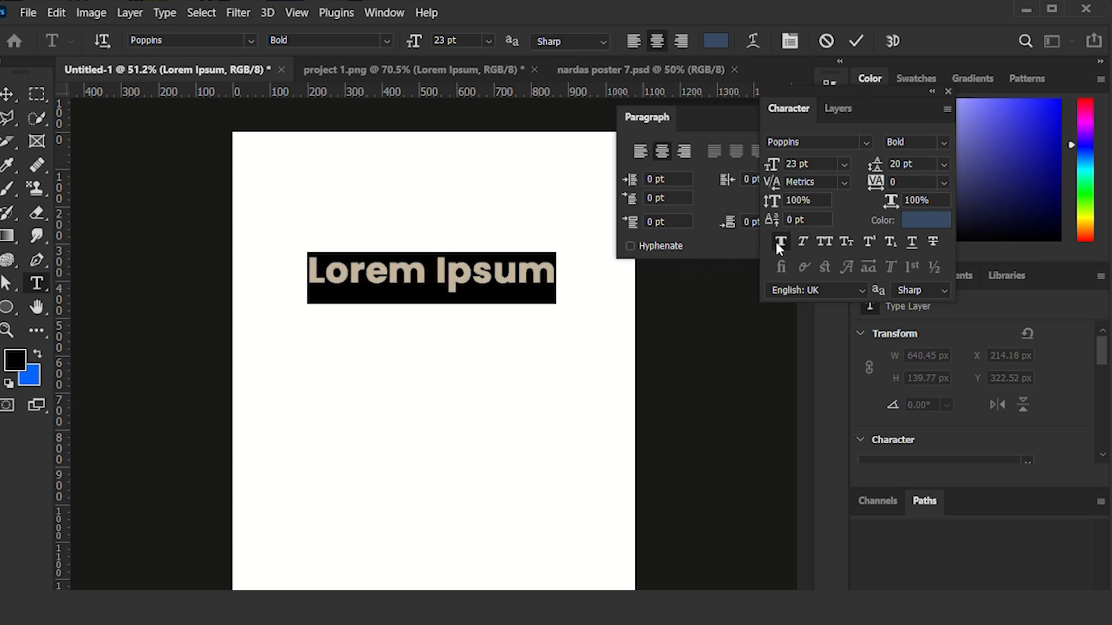
left_click(780, 242)
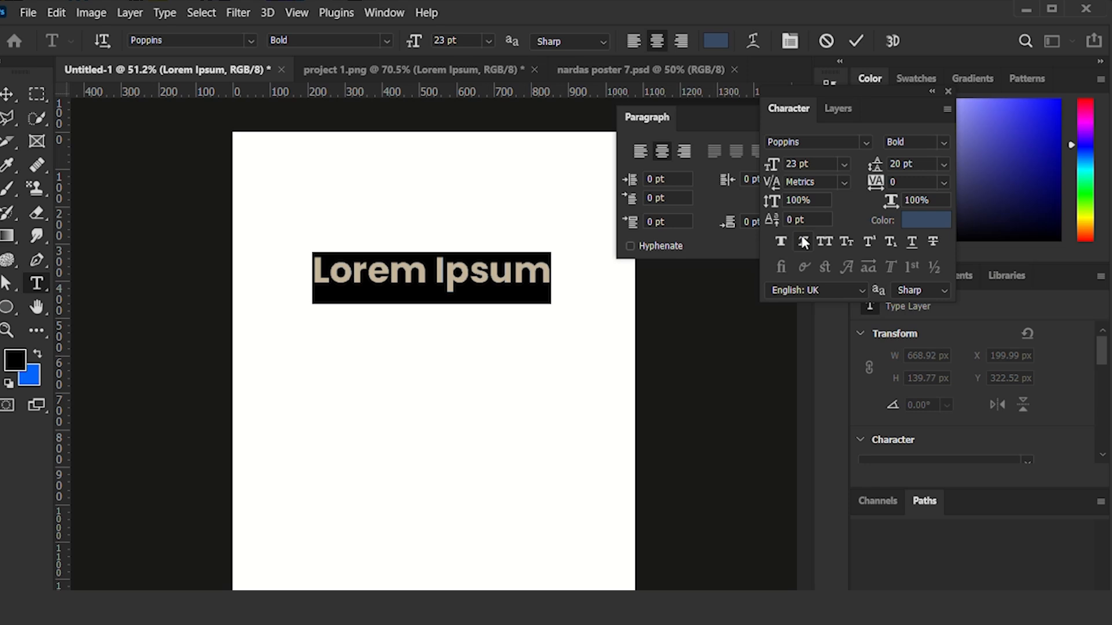
Try Faux Italic on the selected "Lorem Ipsum" text and turn it off again.
left_click(800, 244)
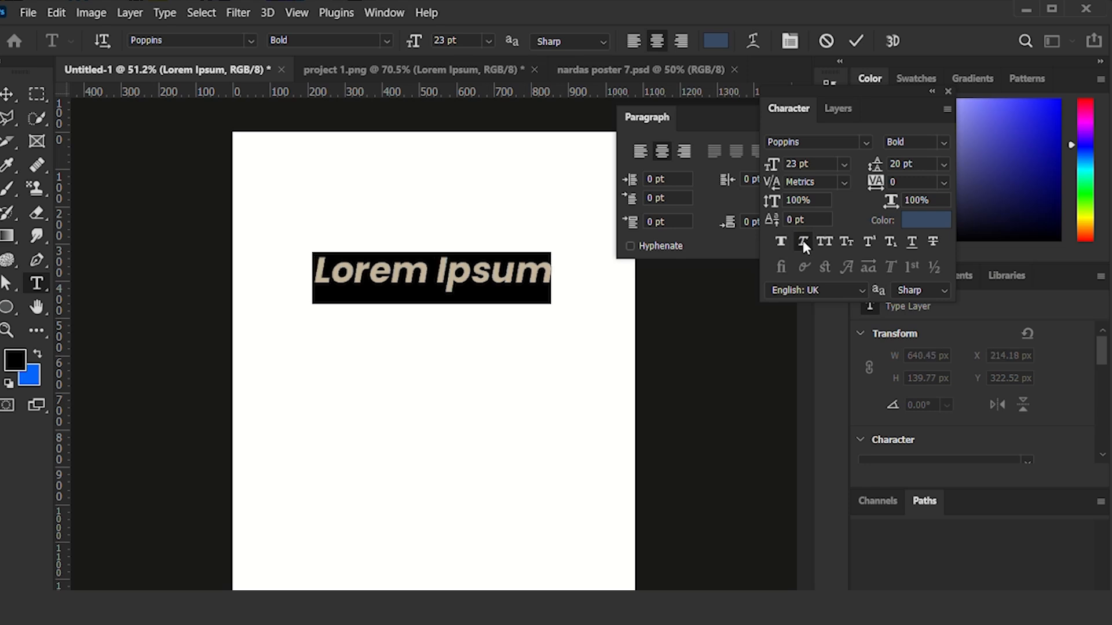
left_click(803, 243)
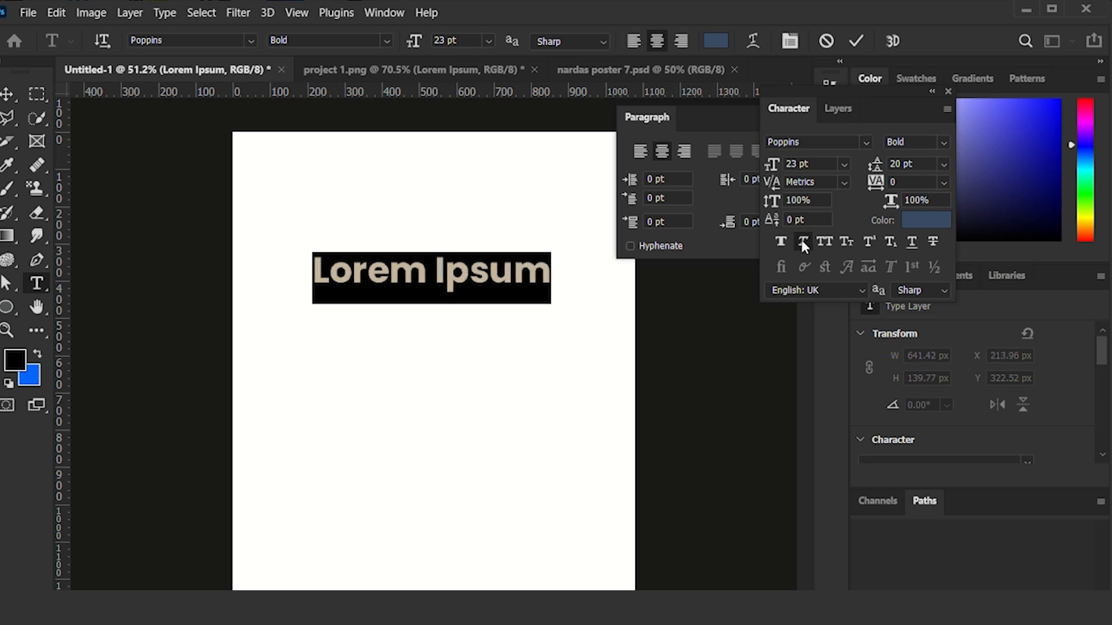
left_click(802, 244)
left_click(803, 243)
Try the SemiBold Italic font style, restore Bold, and compare it with Faux Italic switched on and off.
left_click(943, 142)
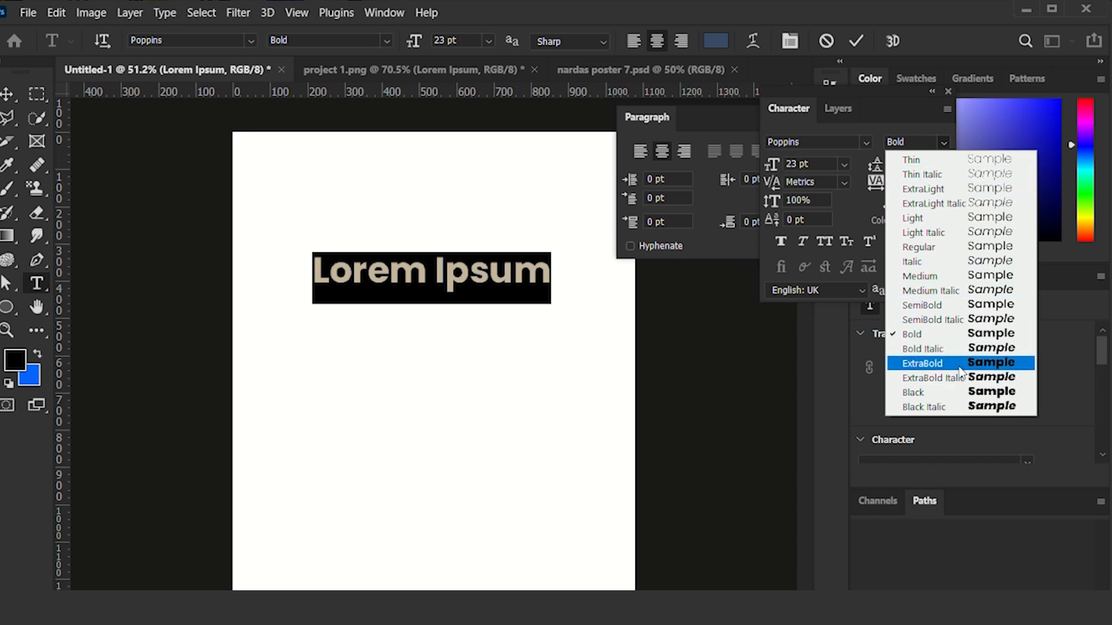
left_click(977, 322)
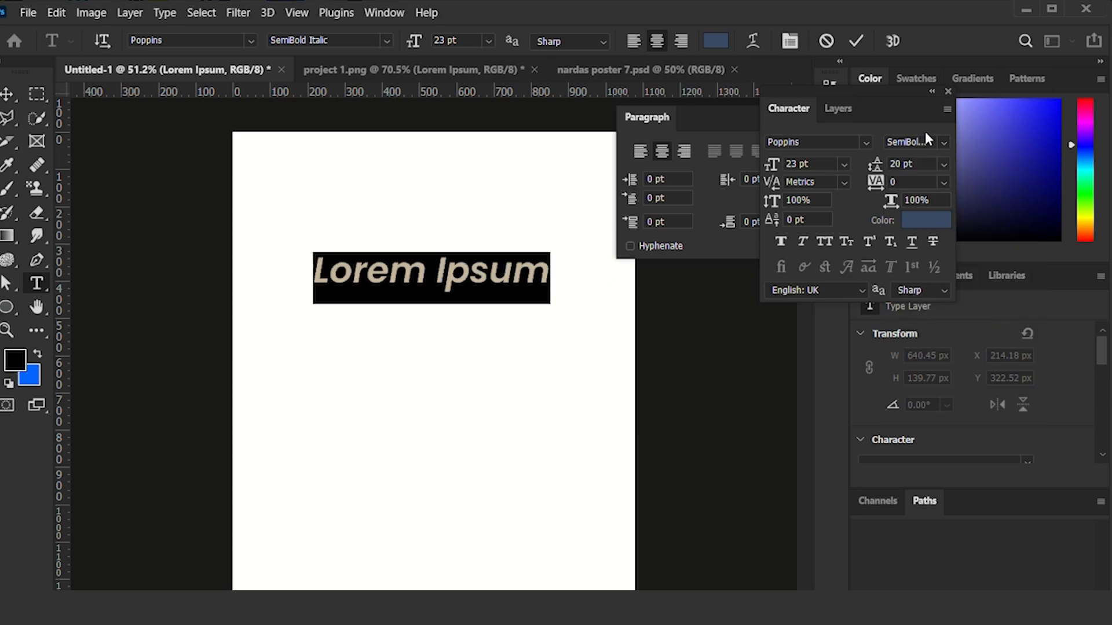
left_click(942, 143)
left_click(956, 326)
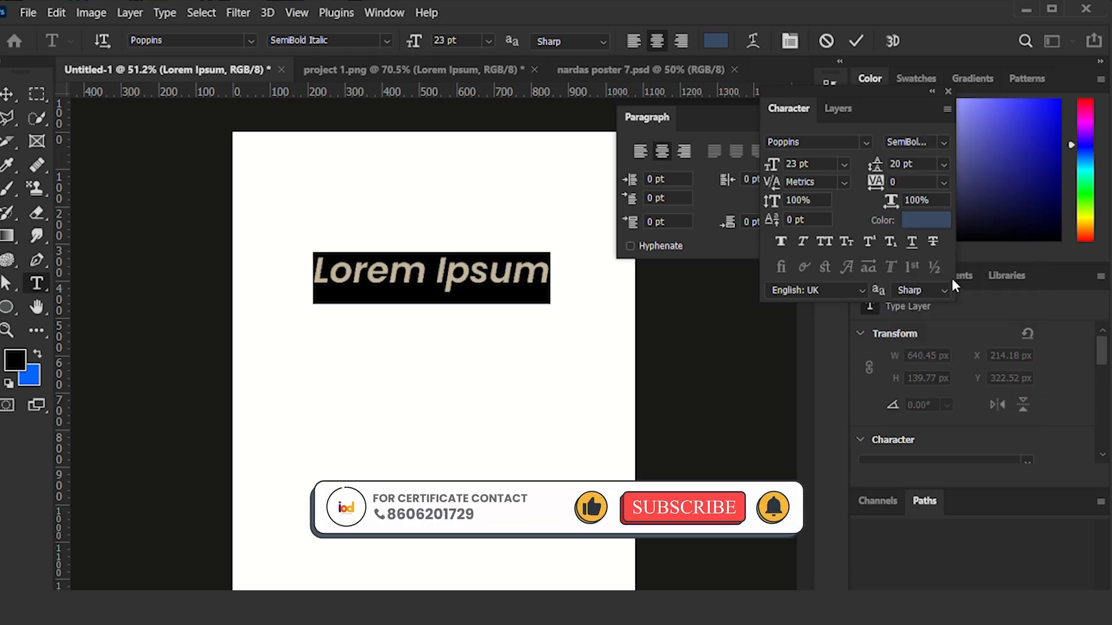
left_click(942, 141)
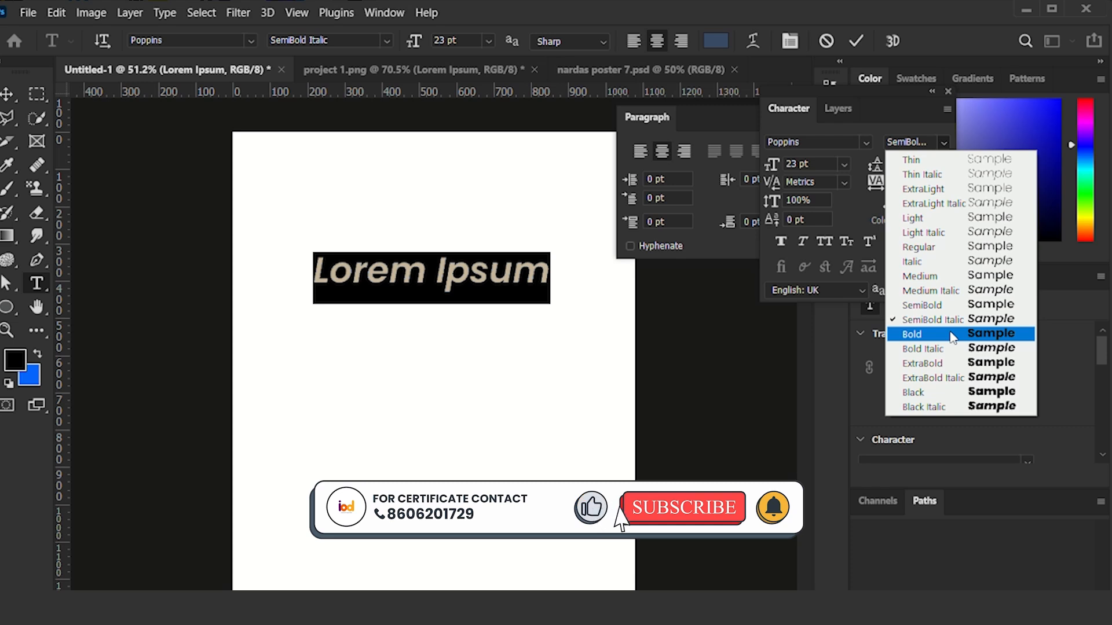
left_click(912, 333)
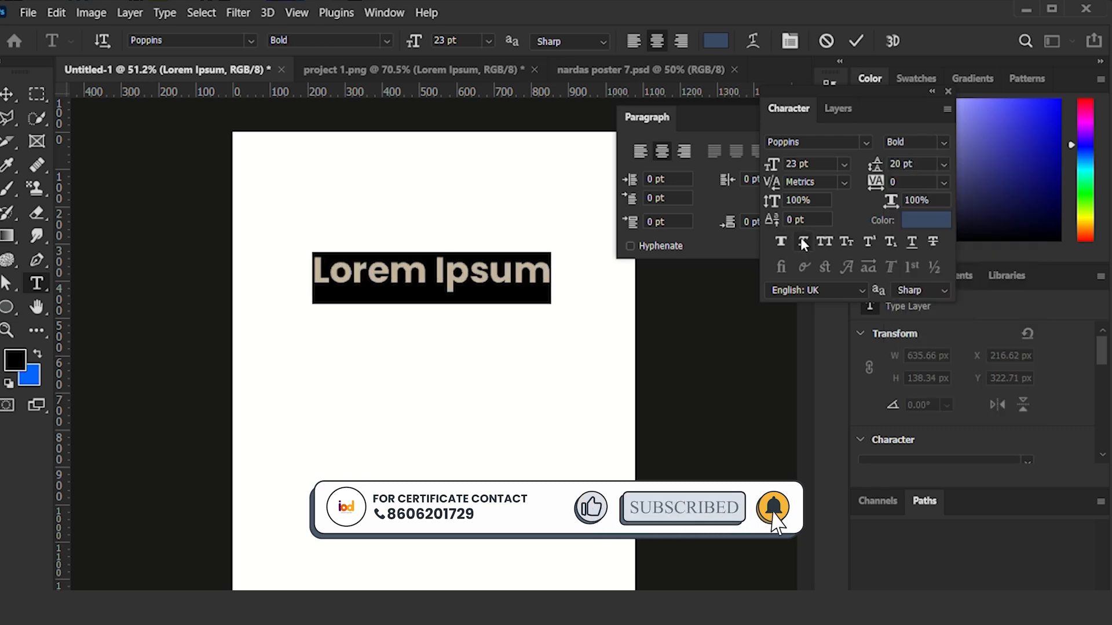
left_click(802, 242)
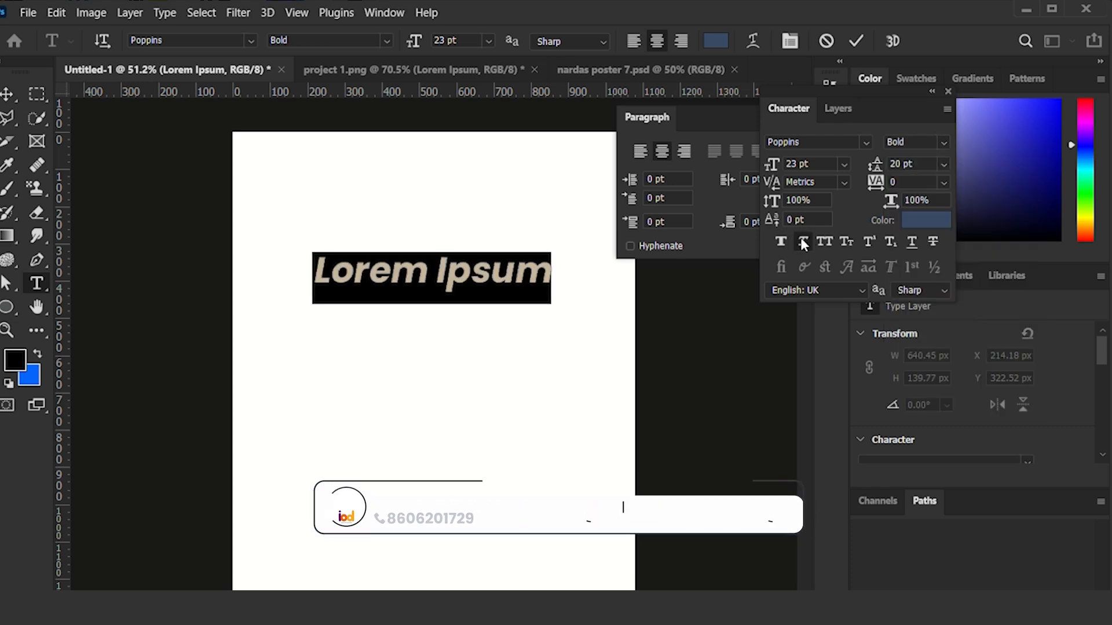
left_click(802, 242)
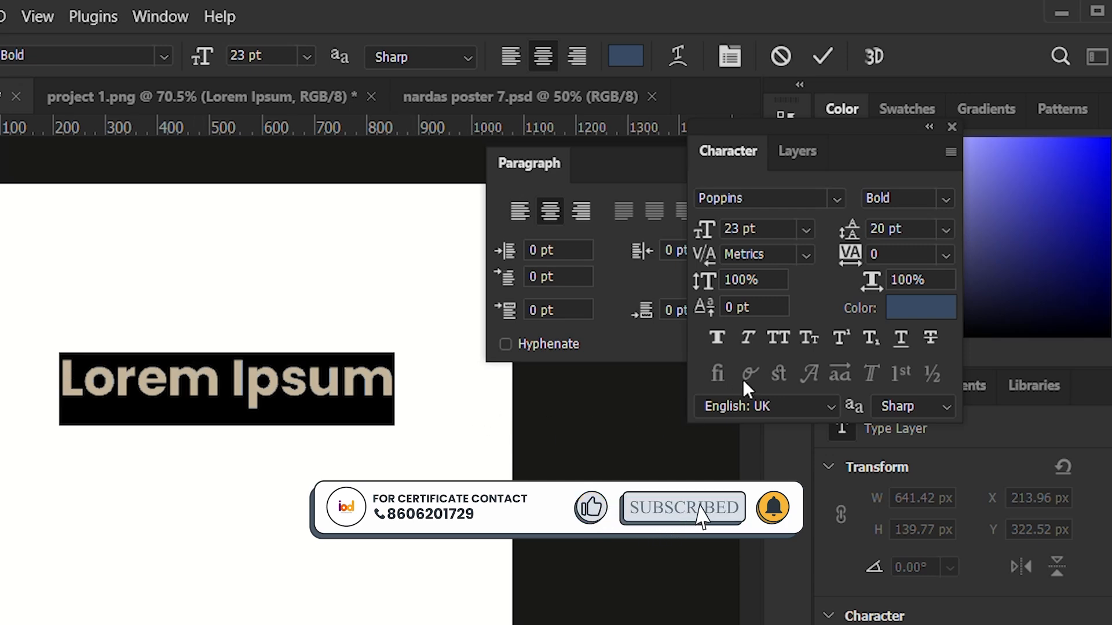
Try All Caps and Small Caps on the selected text, turning each off again.
left_click(771, 333)
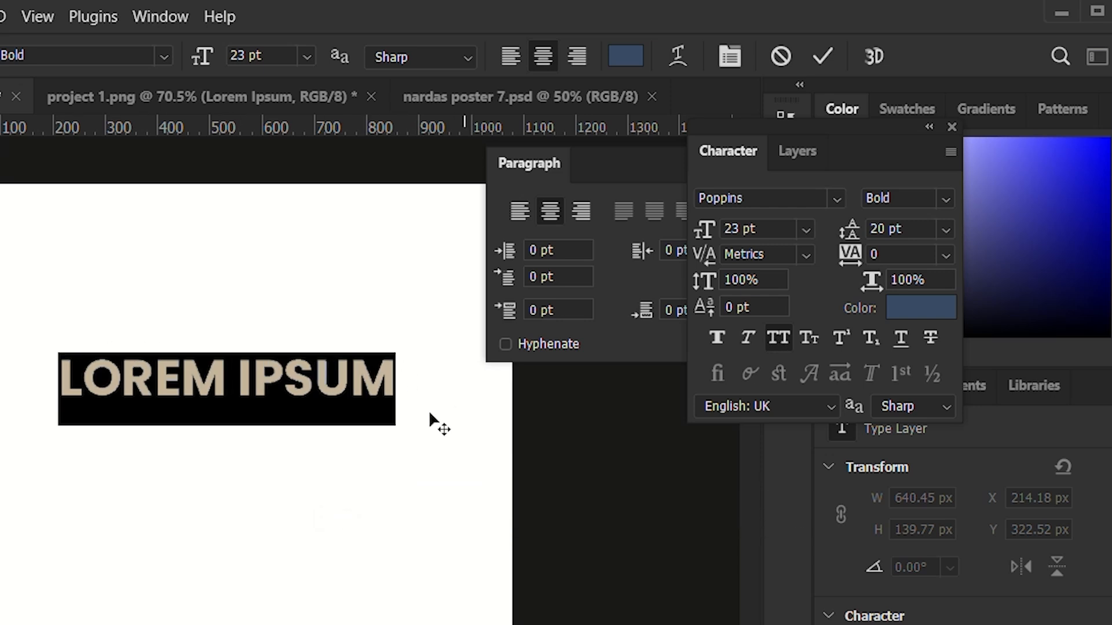
left_click(778, 337)
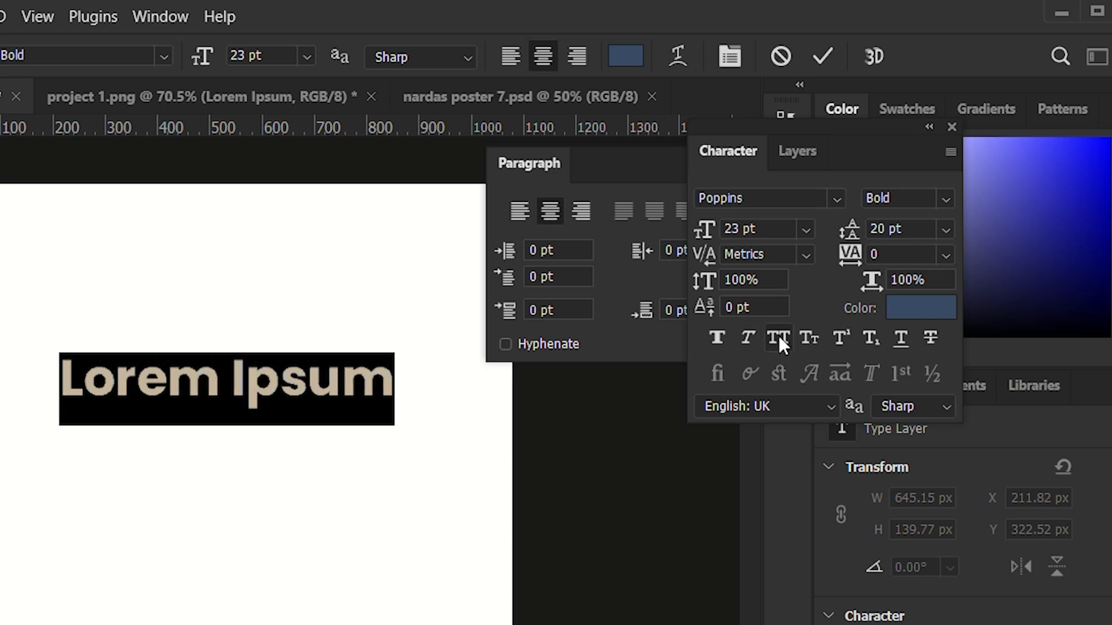
left_click(809, 339)
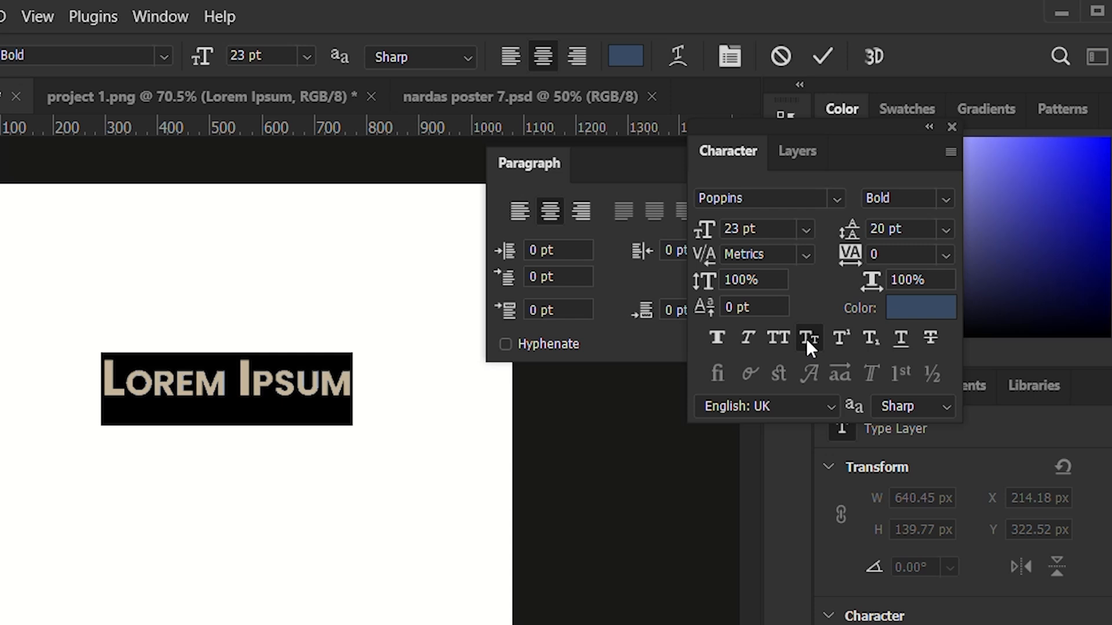
left_click(808, 339)
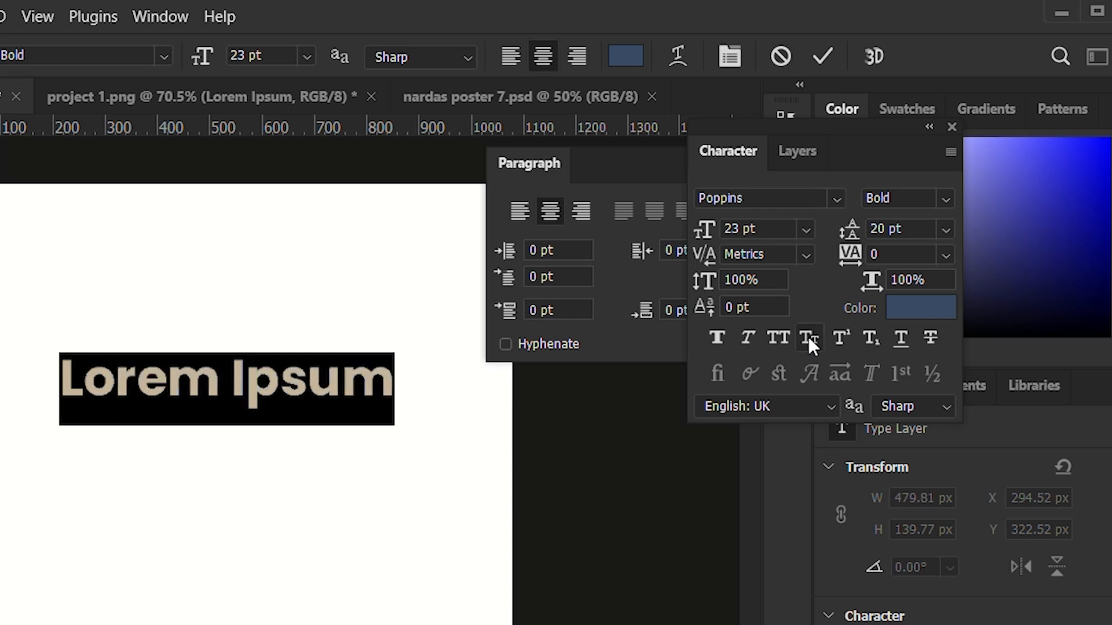
Replace the "Lorem Ipsum" text with "1st".
left_click(395, 410)
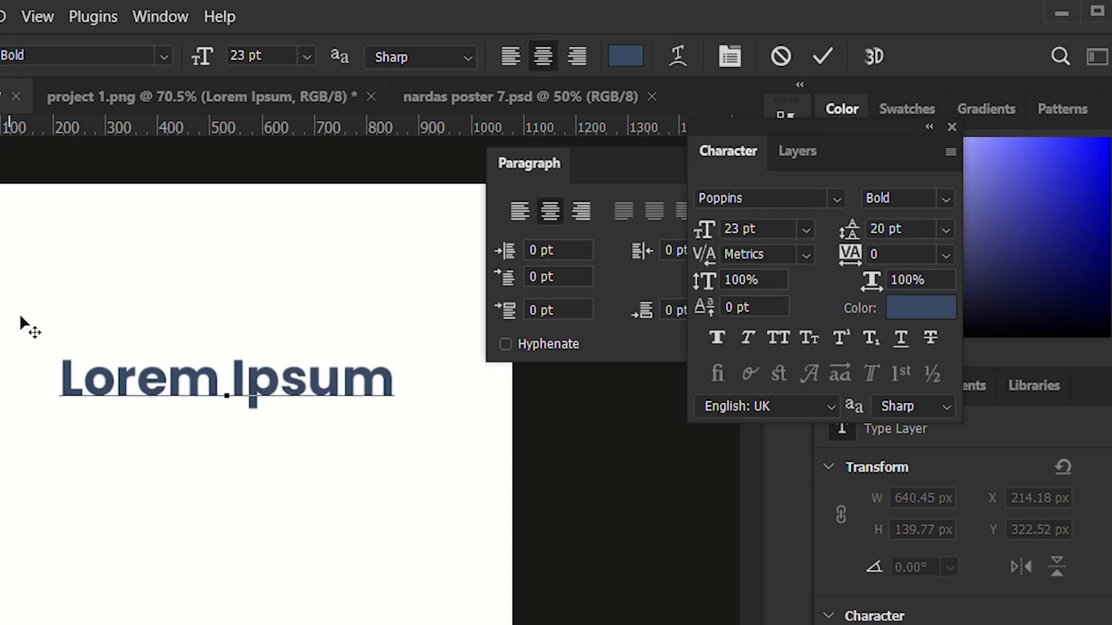
left_click(253, 376)
triple_click(253, 376)
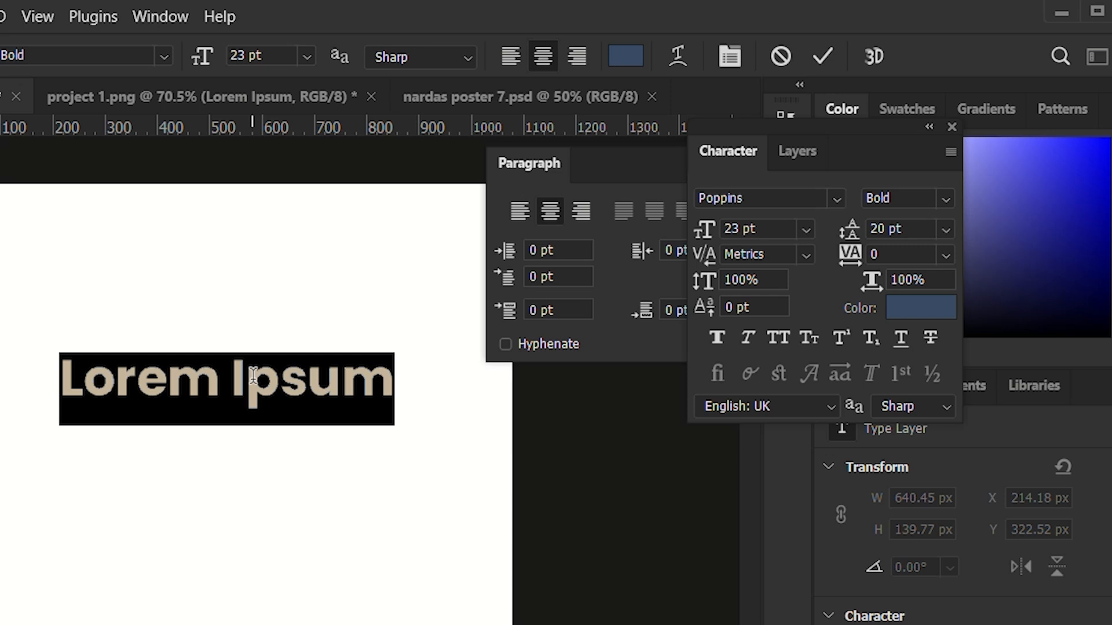
key("BackSpace")
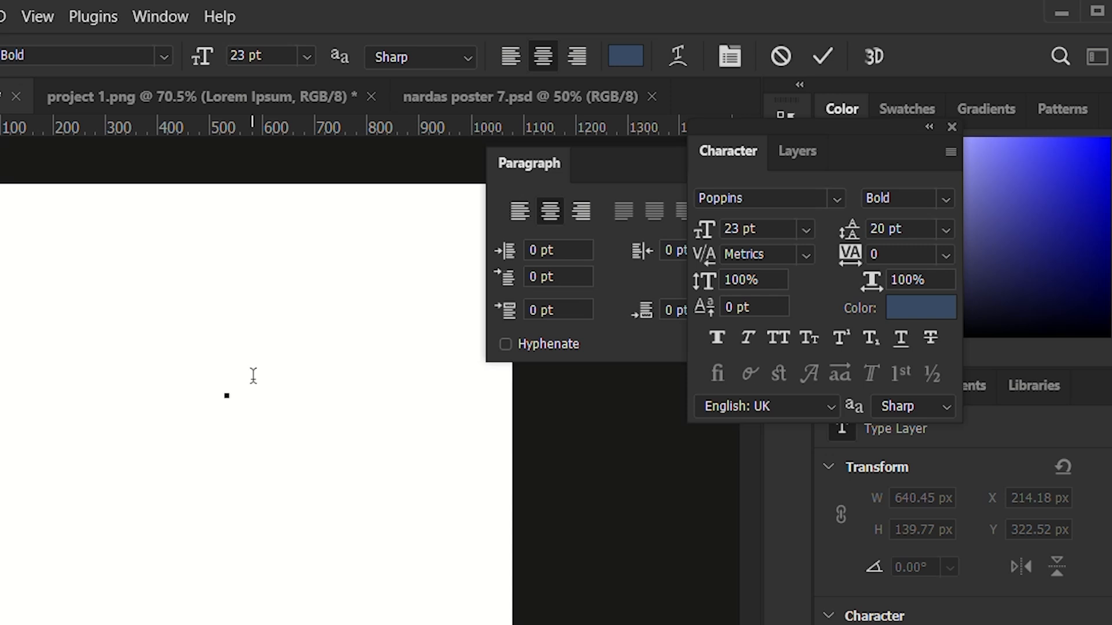
type("1st")
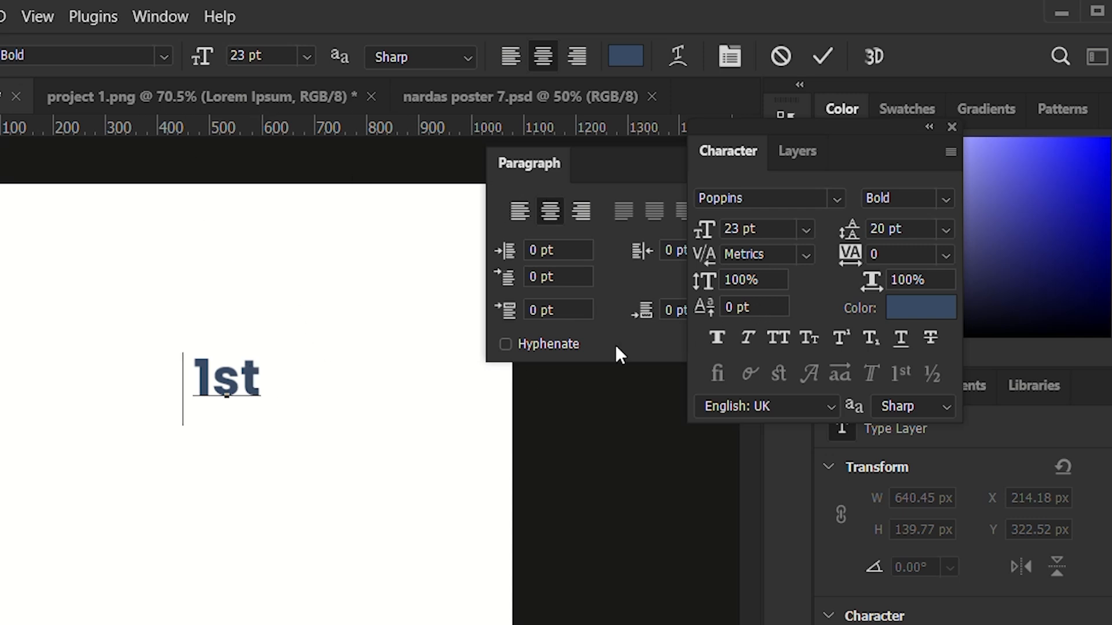
Apply Superscript to the "st" in the "1st" text.
left_click_drag(263, 377, 223, 382)
left_click(259, 372)
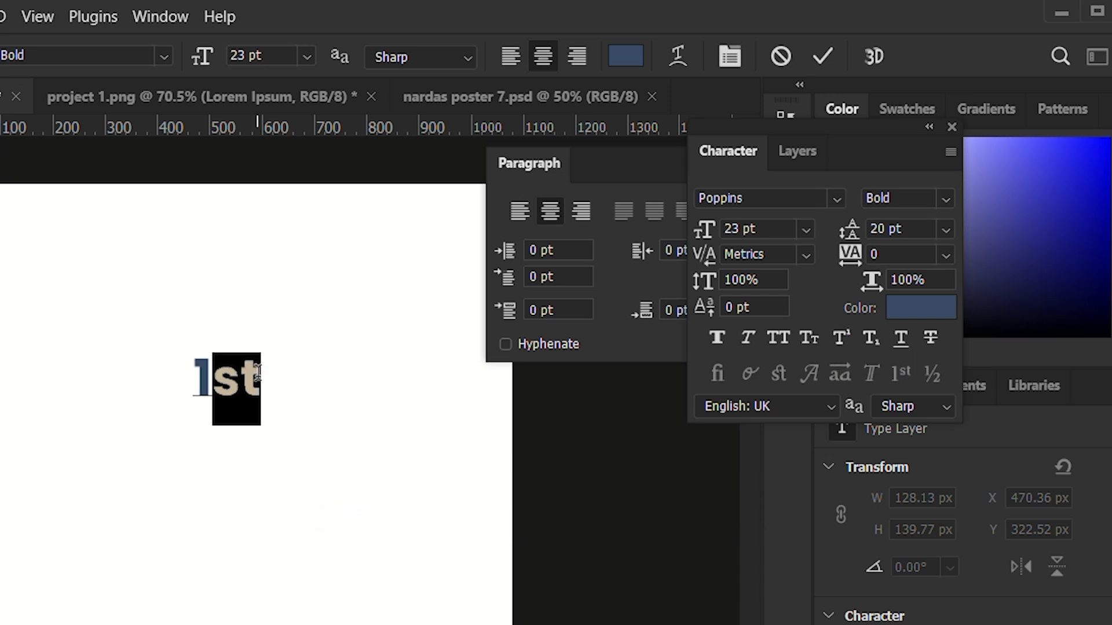
left_click(834, 335)
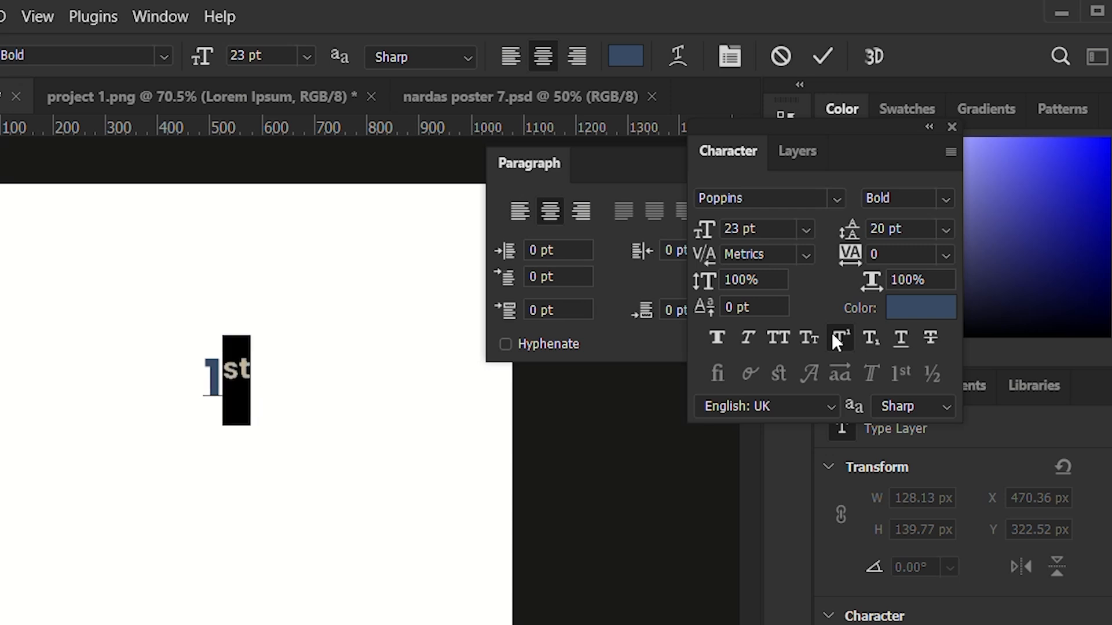
left_click(258, 378)
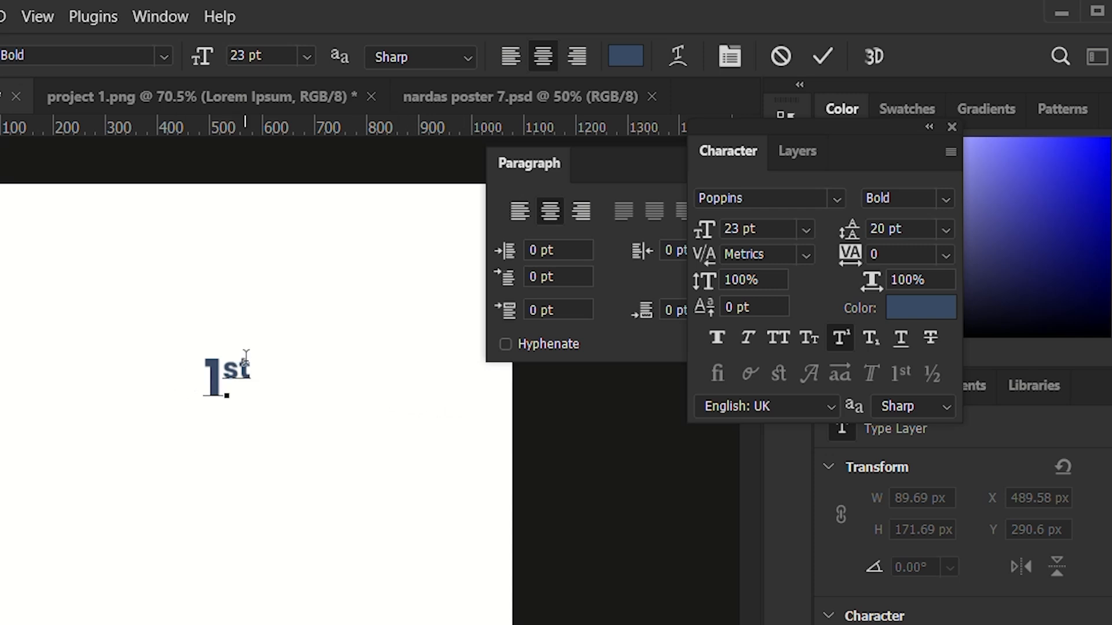
Switch the "st" from Superscript to Subscript, turning Subscript off and on once to compare.
left_click_drag(250, 366, 224, 369)
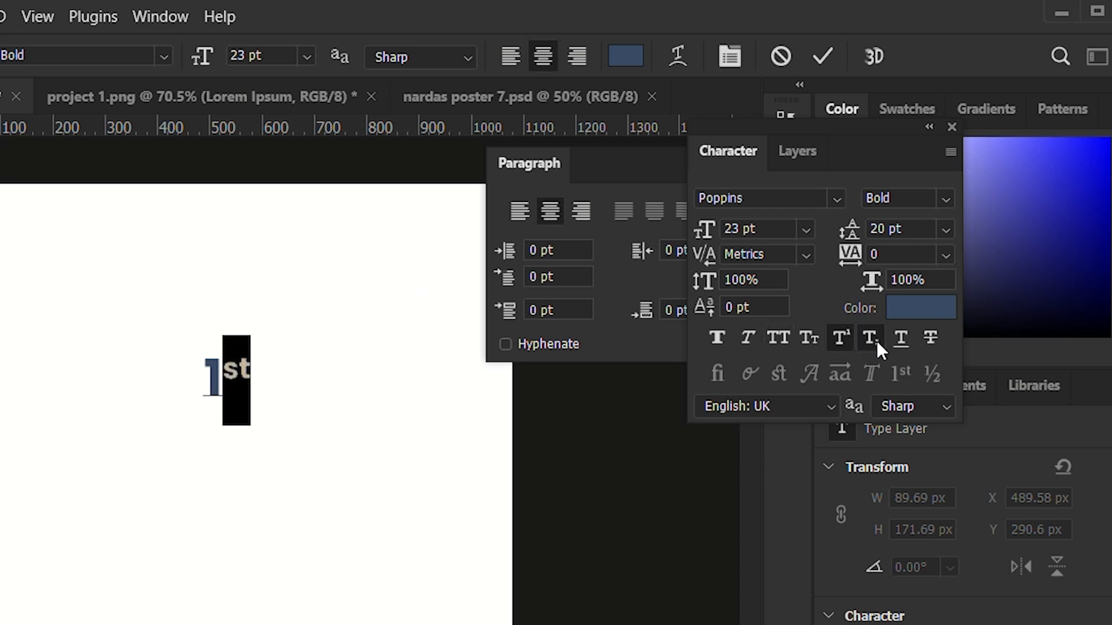
left_click(873, 341)
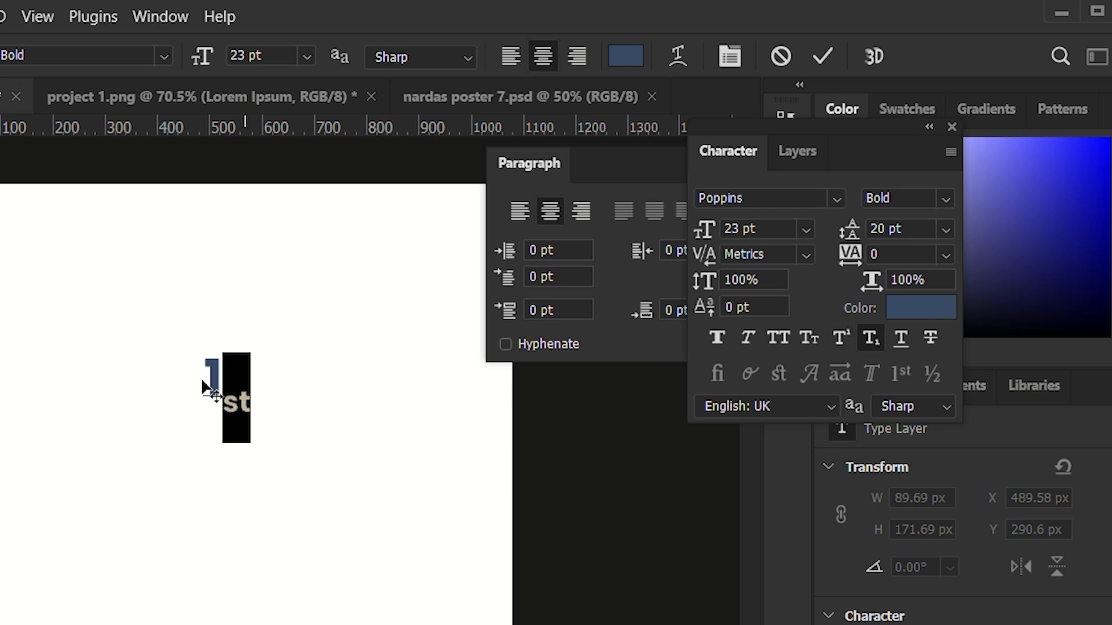
left_click(222, 365)
left_click_drag(222, 364, 252, 406)
left_click(874, 340)
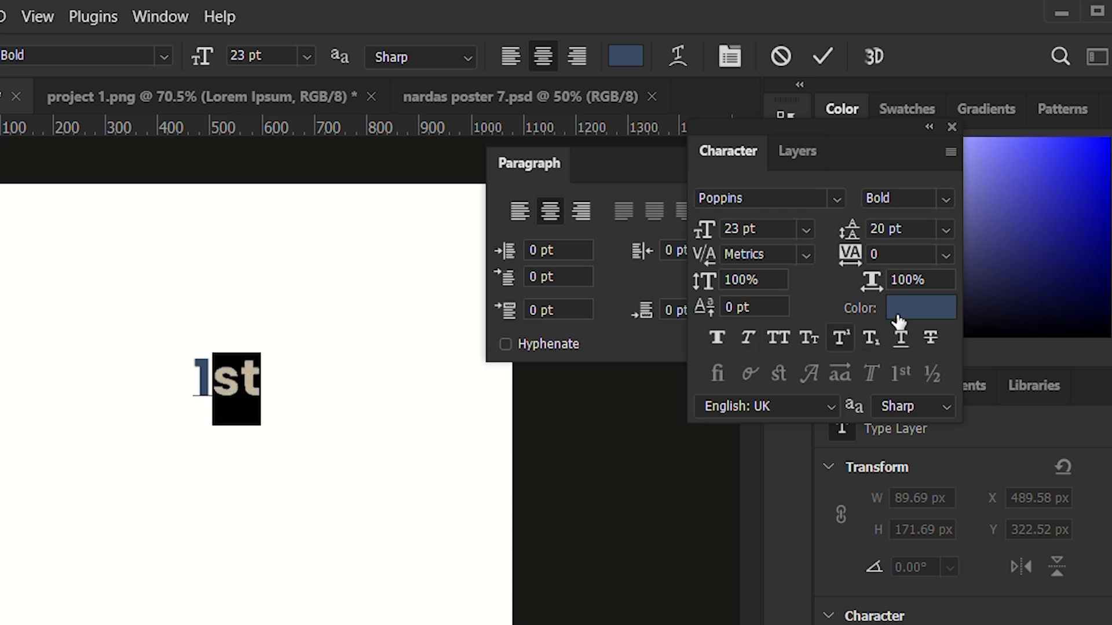
left_click(870, 338)
left_click(262, 396)
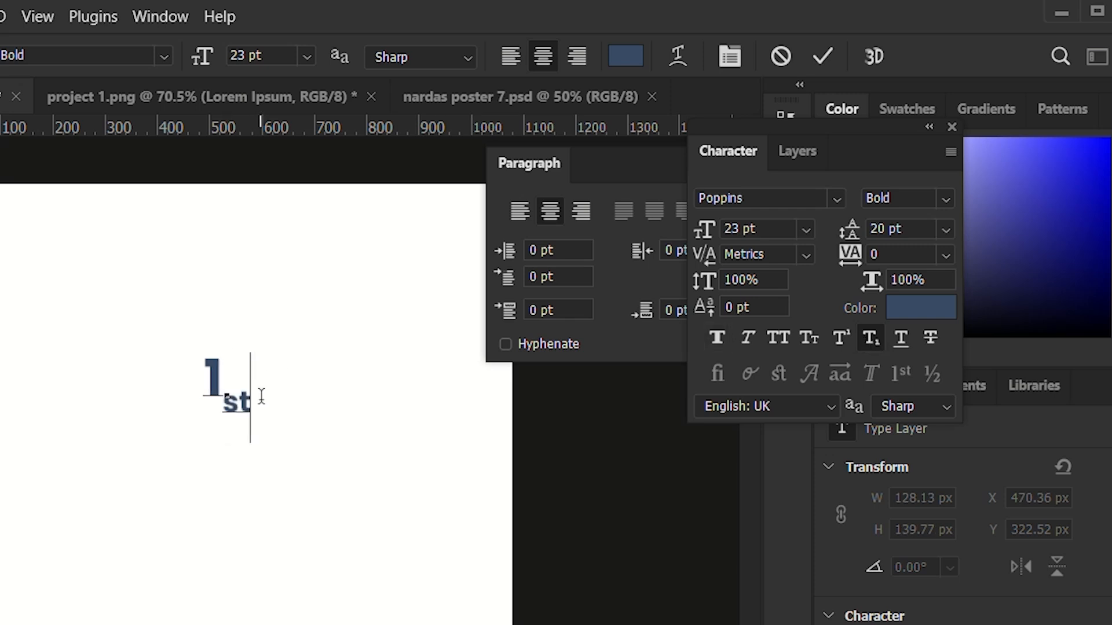
Try adding the letters "hytgy" in subscript after "1st" and delete them again.
type("hytgy")
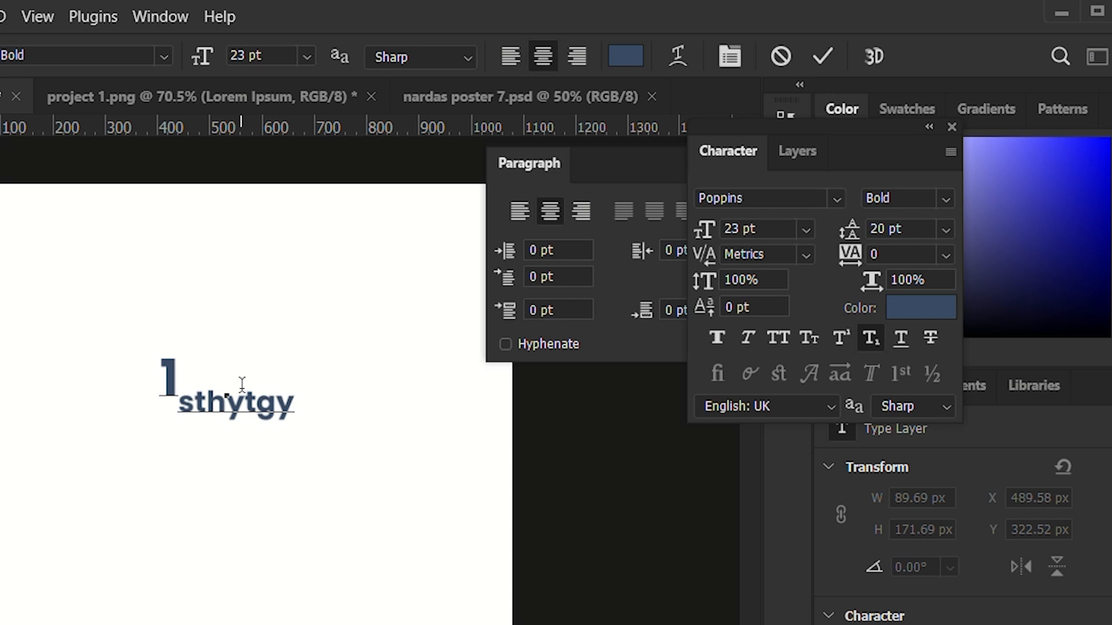
key("BackSpace")
key("BackSpace")
key("BackSpace")
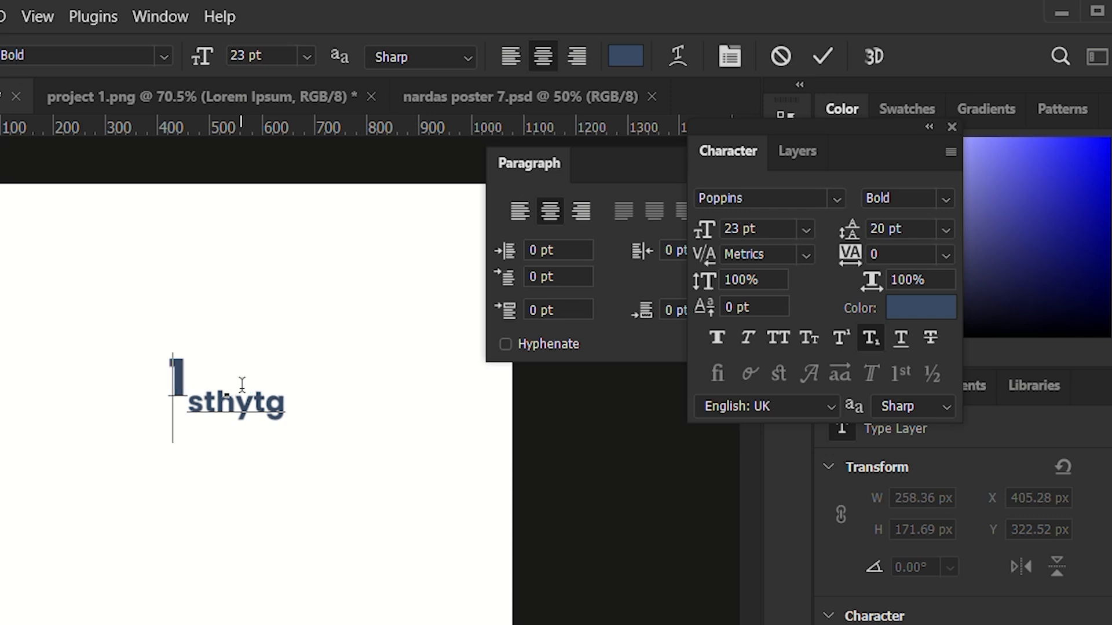
key("BackSpace")
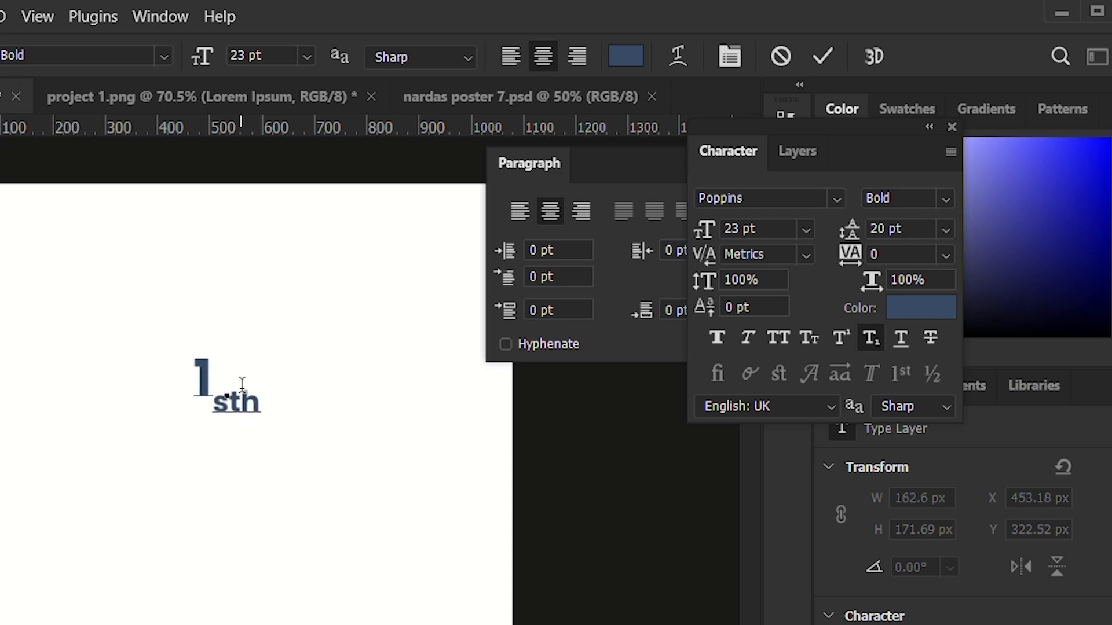
key("BackSpace")
key("BackSpace")
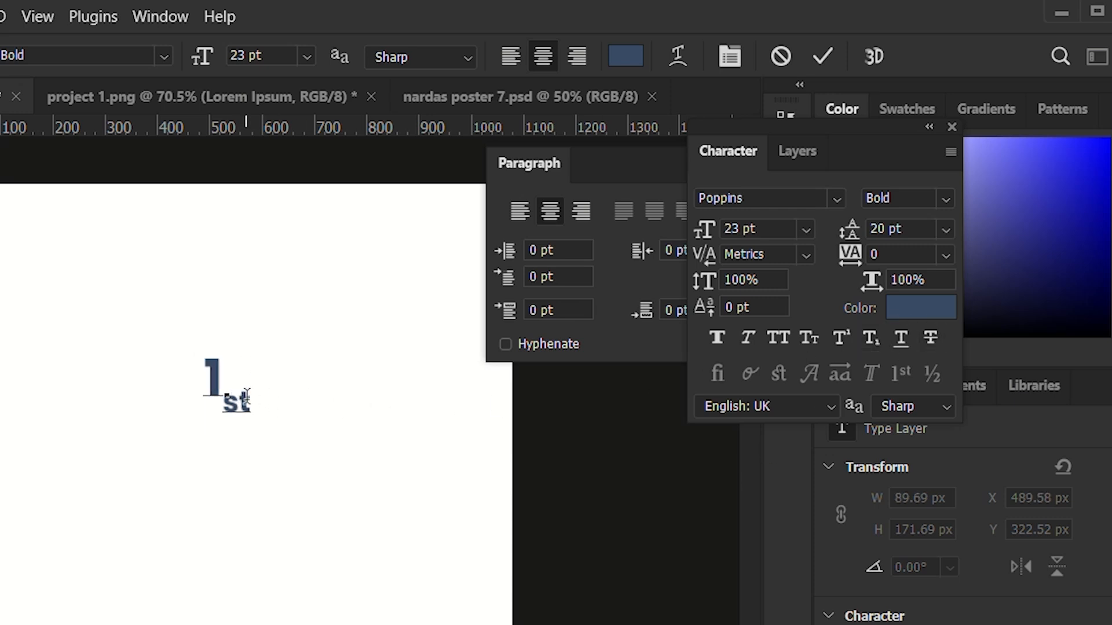
Turn off Subscript on the "st" and try Underline on the whole "1st" text.
left_click_drag(251, 401, 223, 405)
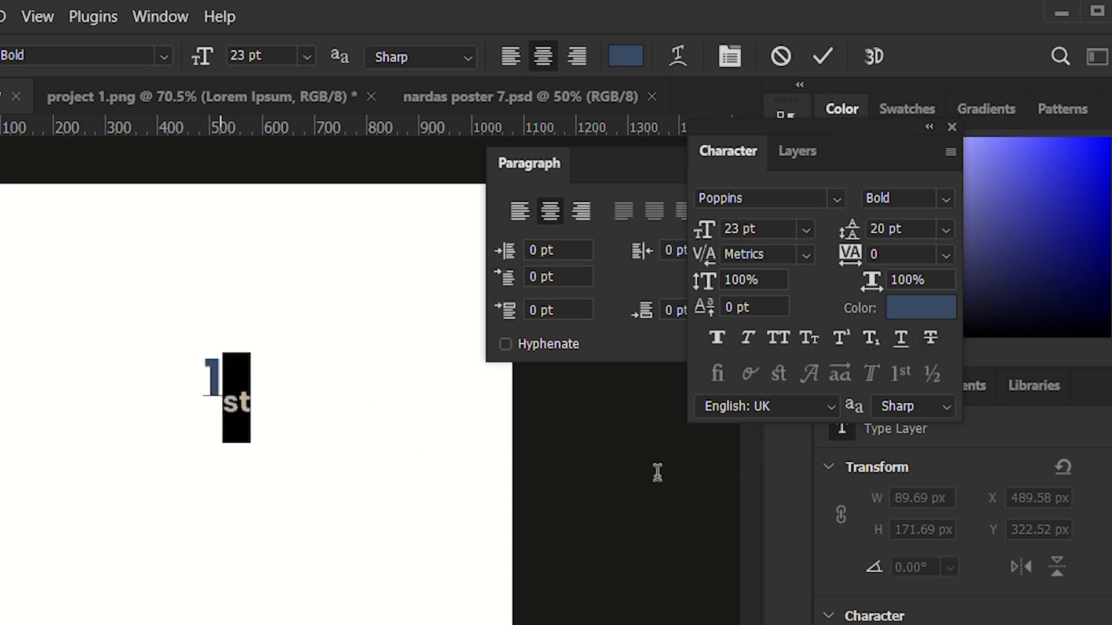
left_click(870, 339)
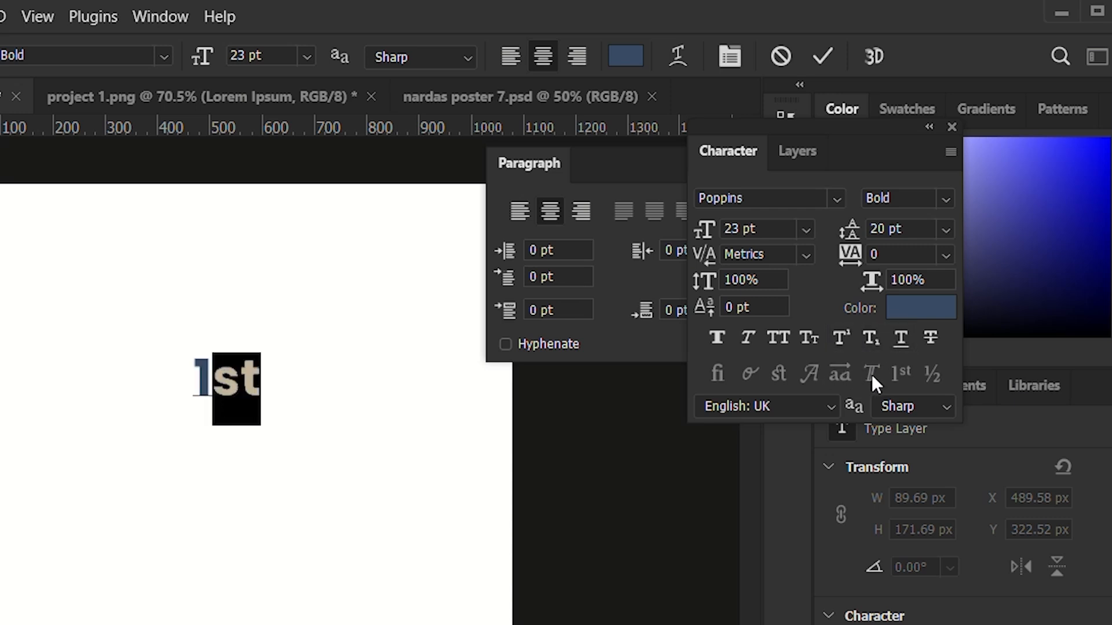
left_click_drag(253, 376, 200, 398)
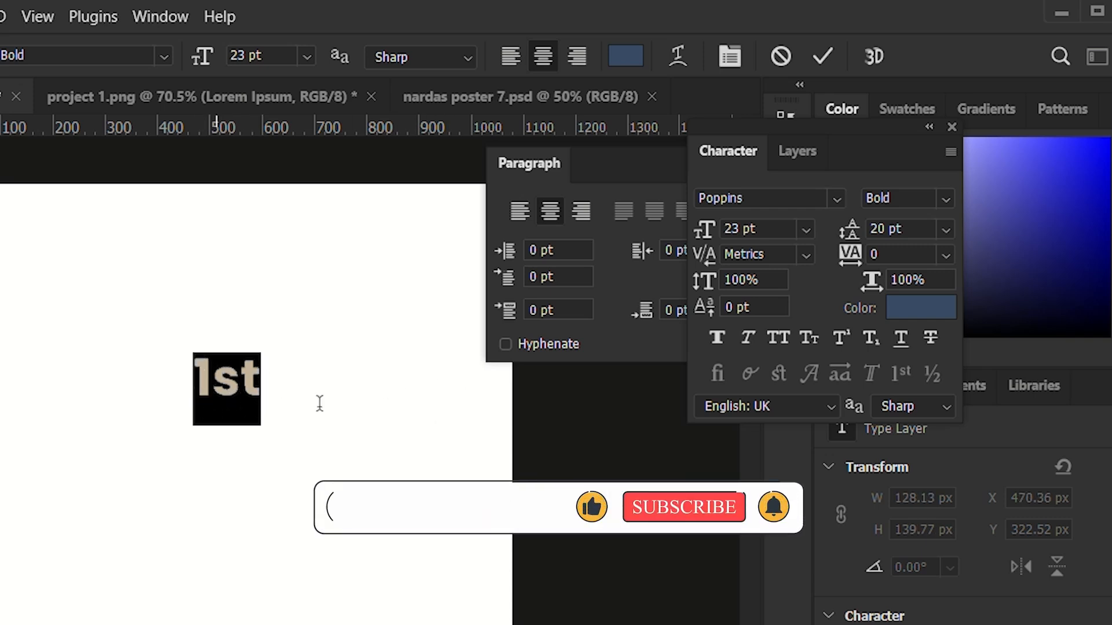
left_click(903, 337)
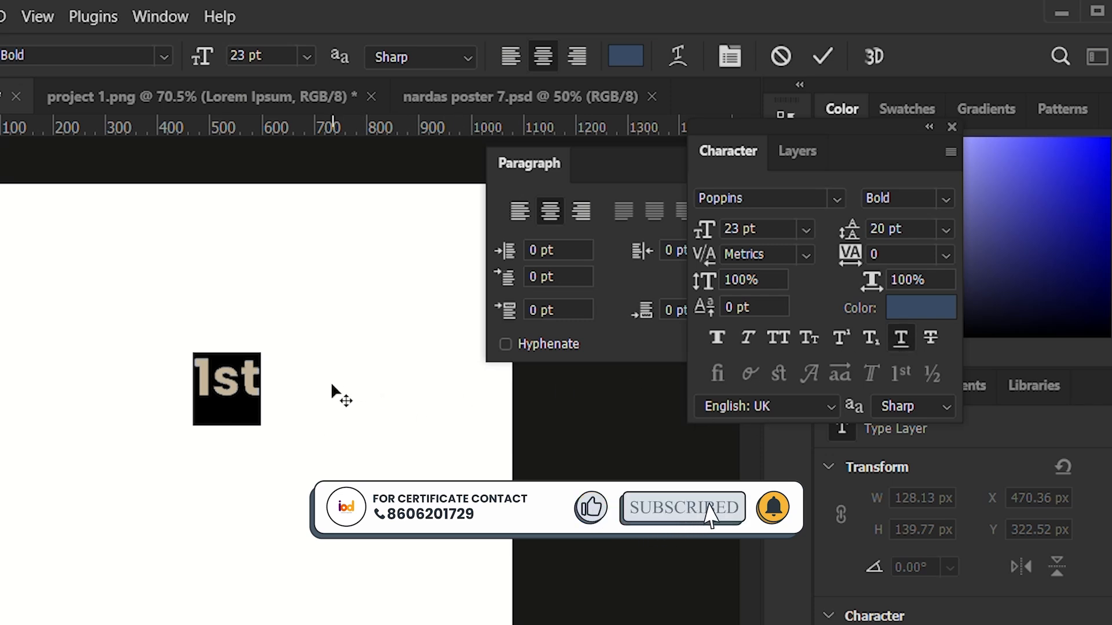
left_click(262, 383)
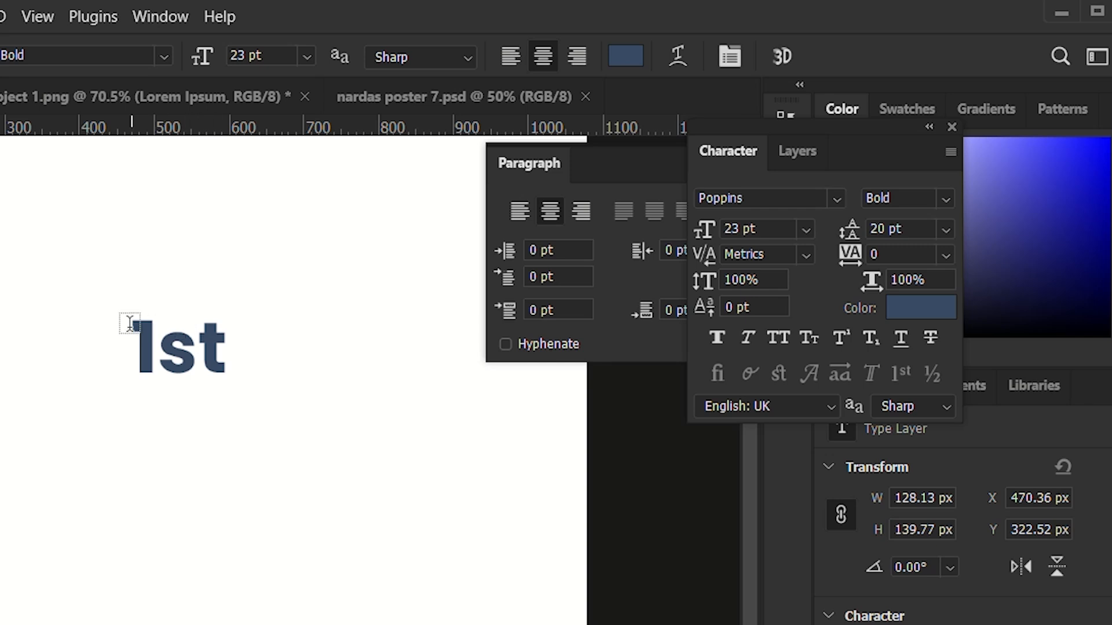
left_click_drag(125, 333, 394, 314)
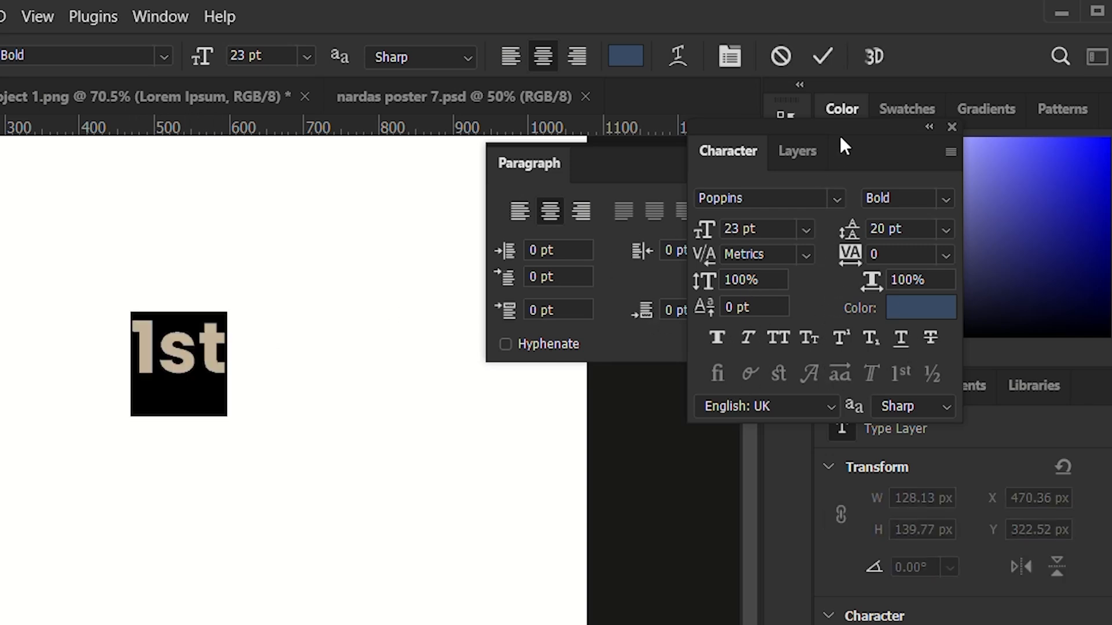
left_click(782, 58)
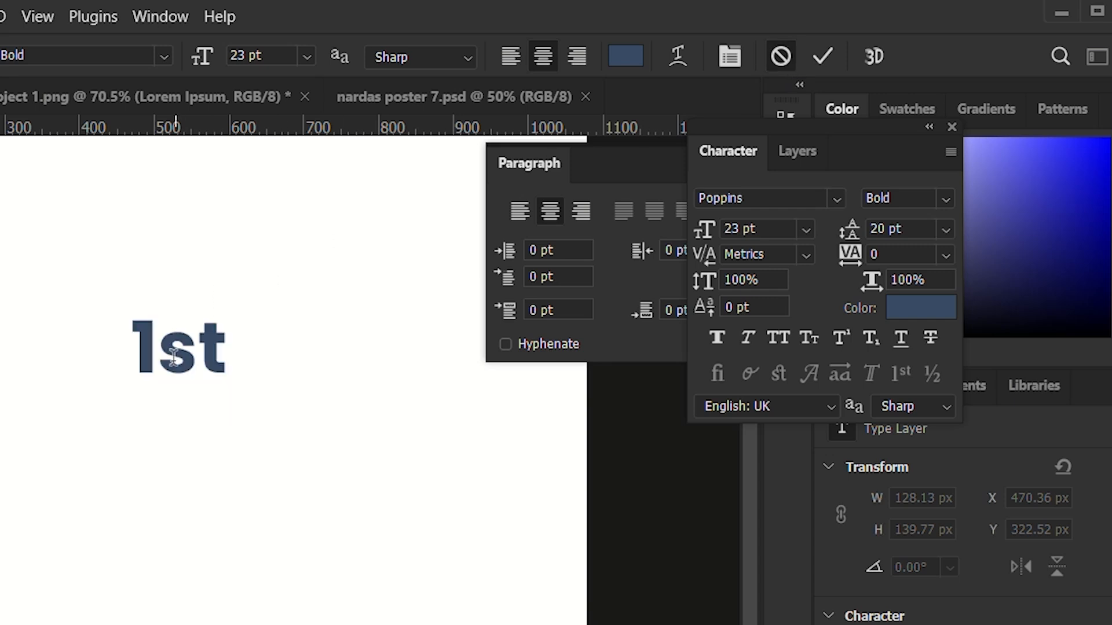
left_click(229, 365)
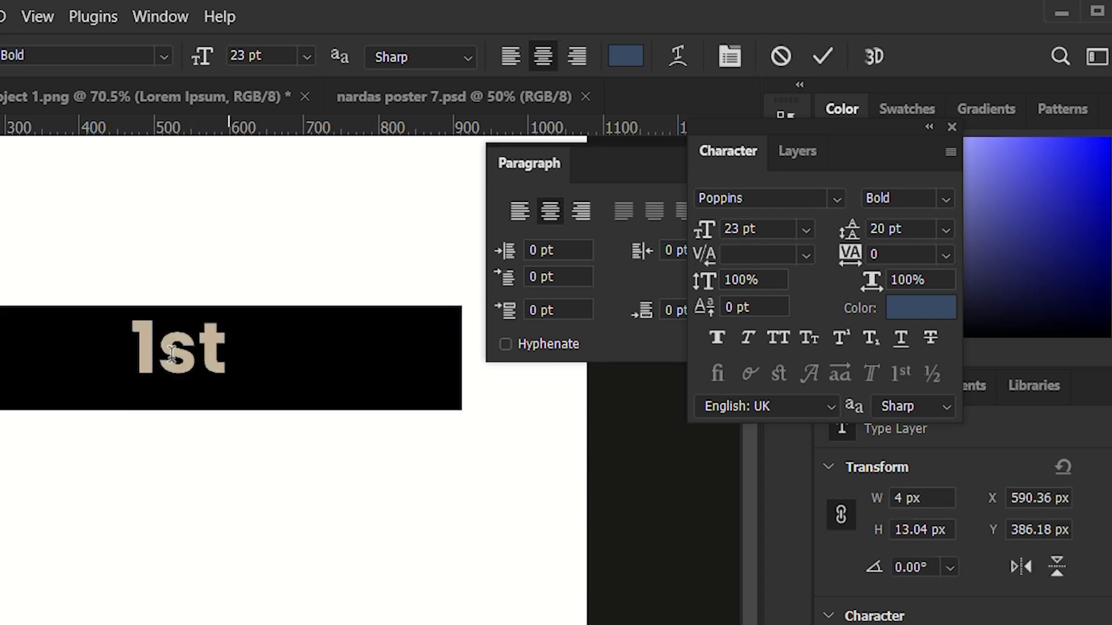
left_click(782, 58)
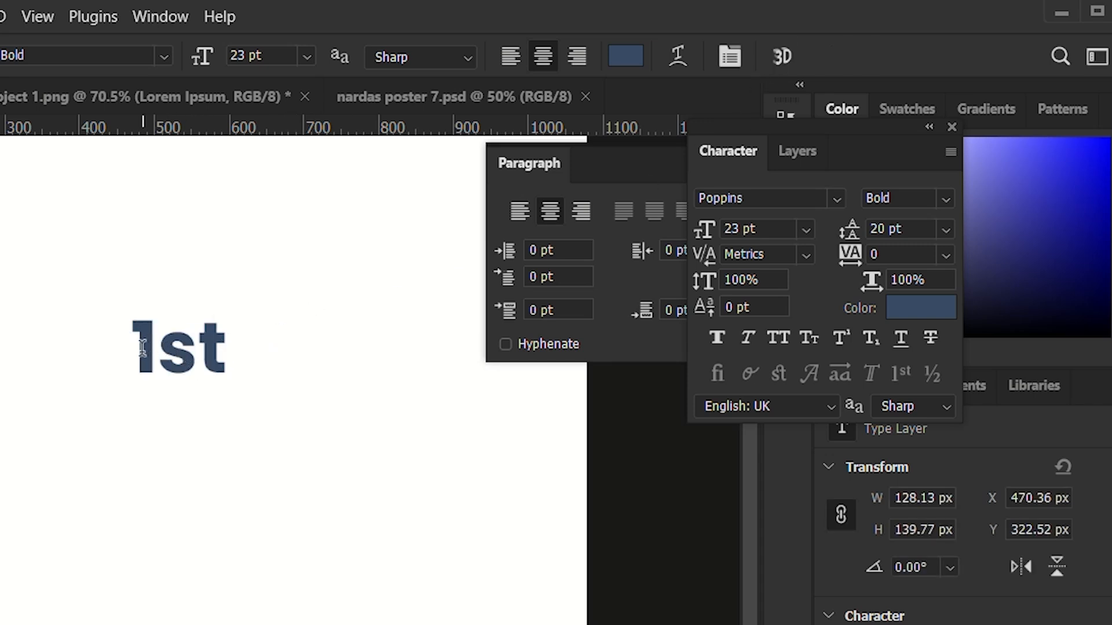
Delete the whole "1st" text from the canvas and leave text editing.
left_click_drag(142, 348, 266, 365)
key("BackSpace")
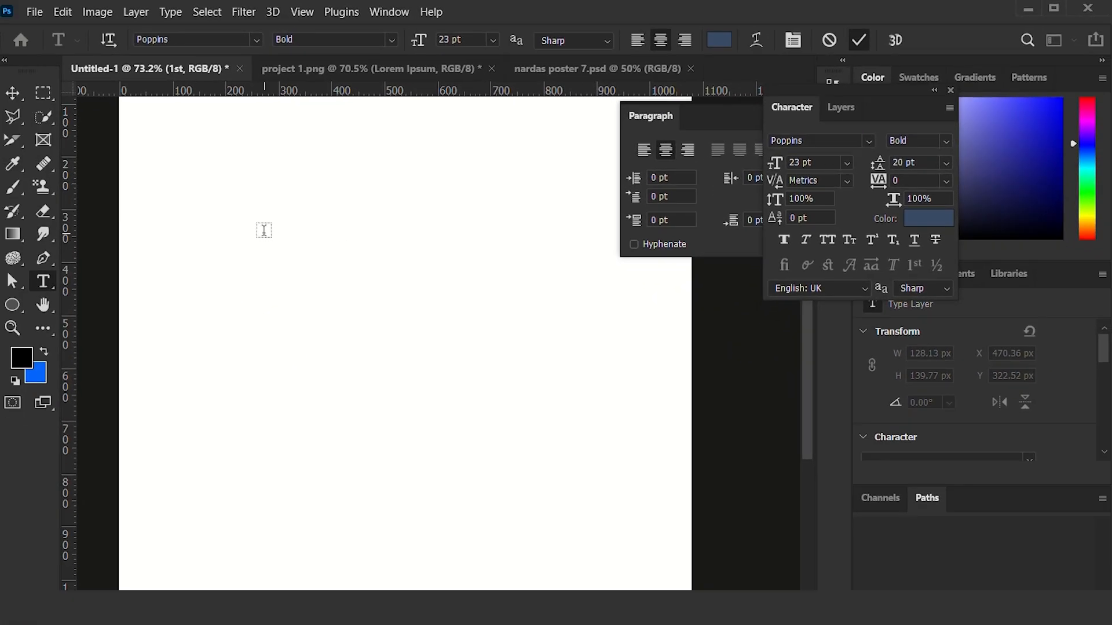
left_click(263, 231)
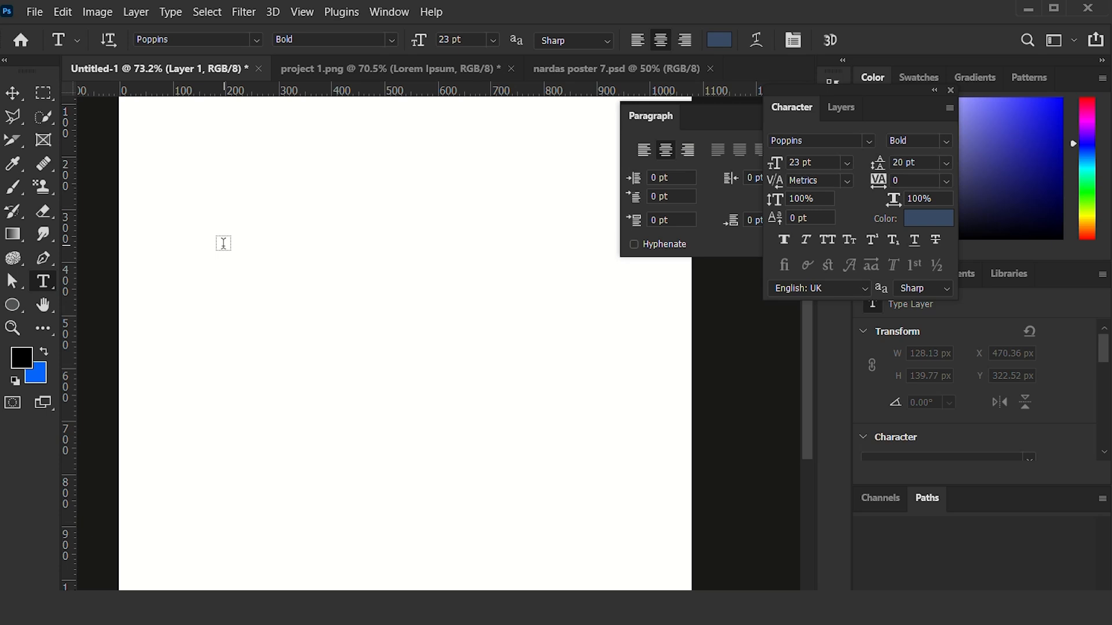
Draw a paragraph text box about 464 by 299 px with Lorem ipsum placeholder text and raise its leading to 23 pt.
left_click_drag(241, 229, 487, 385)
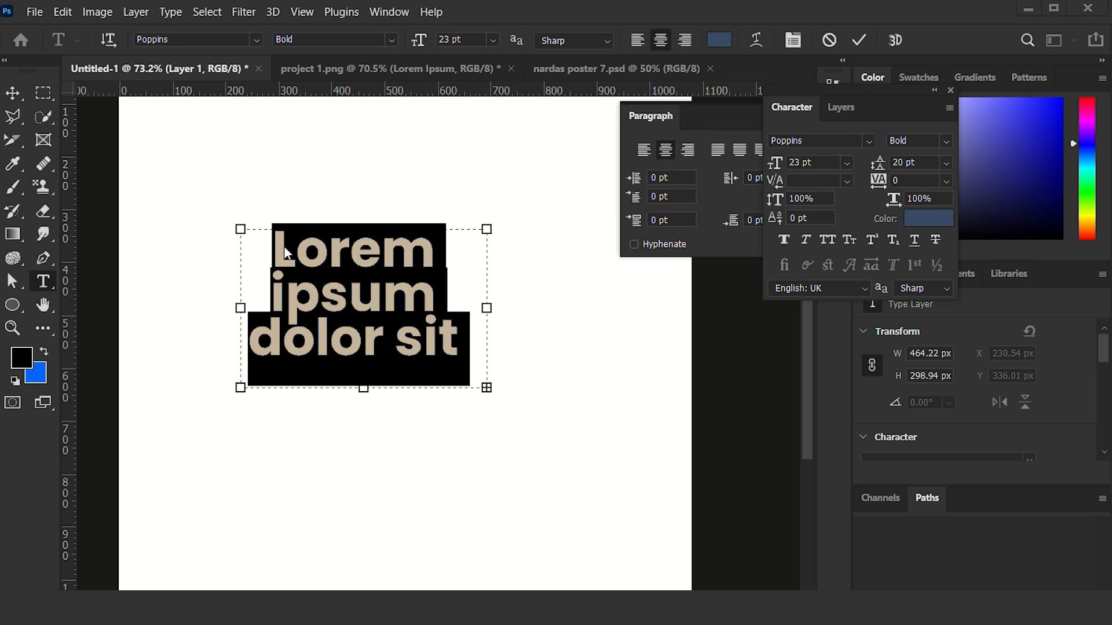
left_click_drag(275, 247, 528, 348)
key("Up")
key("Up")
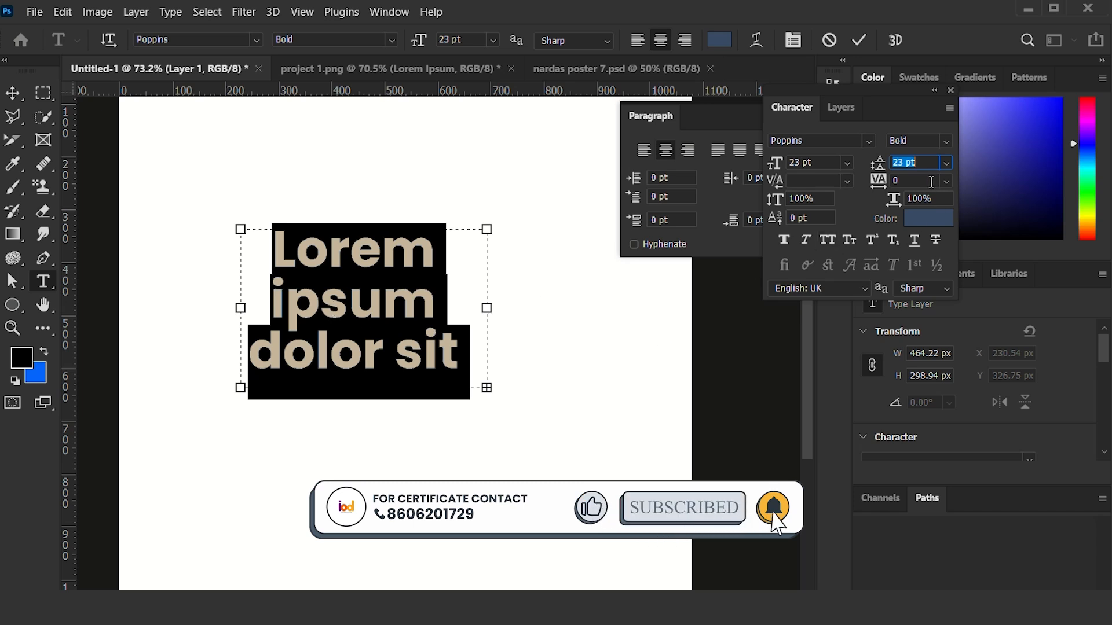
Try tighter and looser leading on the selected placeholder text, including 16 pt and 22 pt, ending at 19 pt.
type("19")
key("Return")
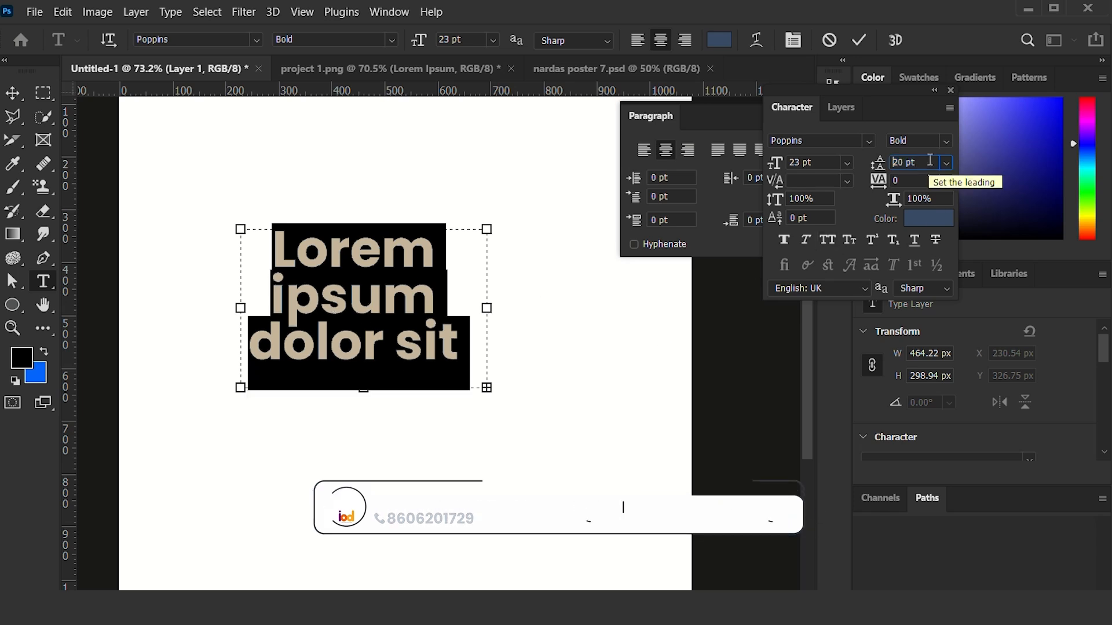
key("Down")
key("Down")
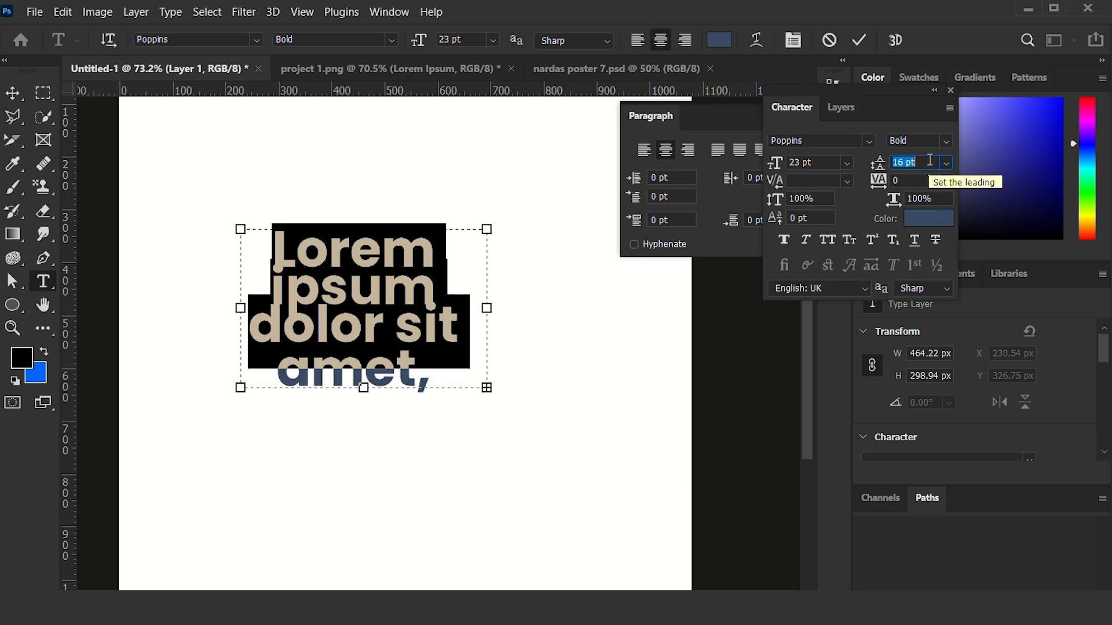
key("Up")
key("Up")
key("Up")
key("Up")
key("Up")
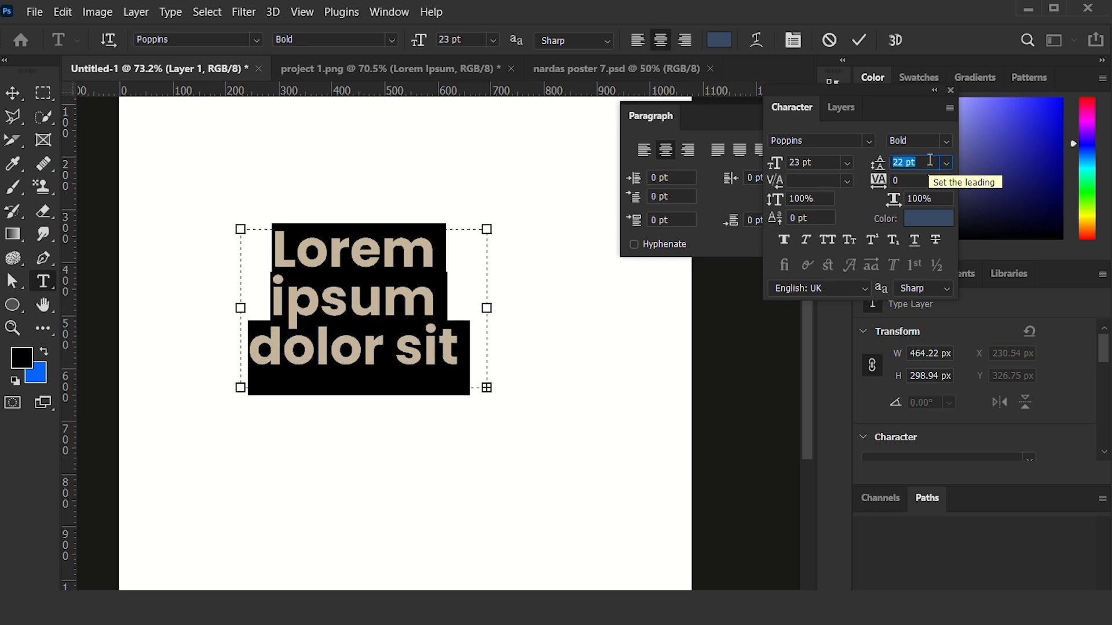
key("Down")
key("Down")
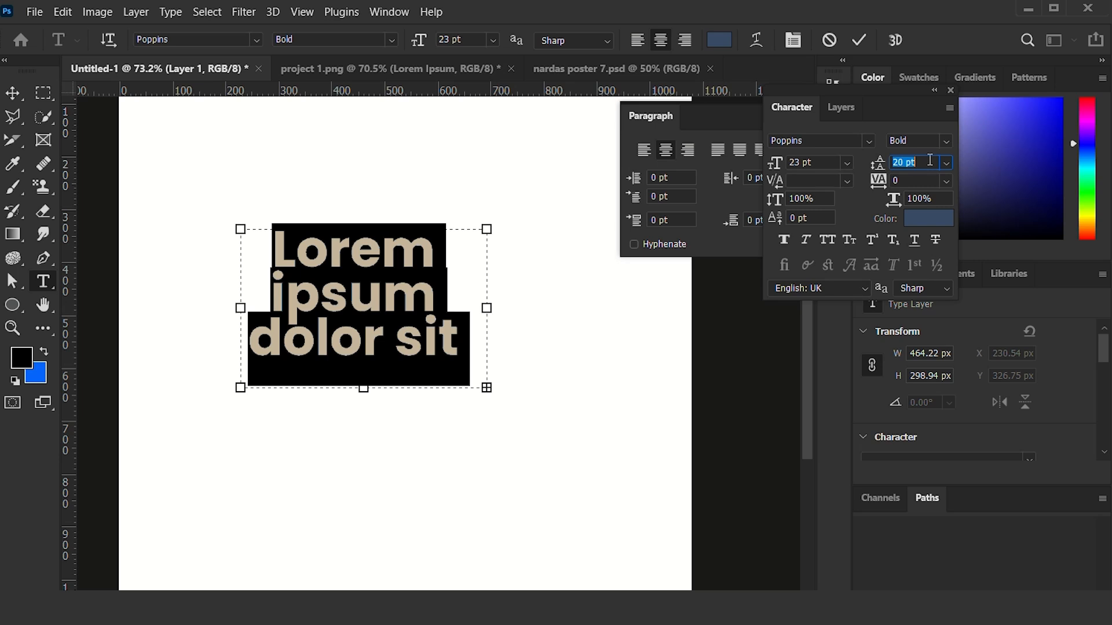
key("Down")
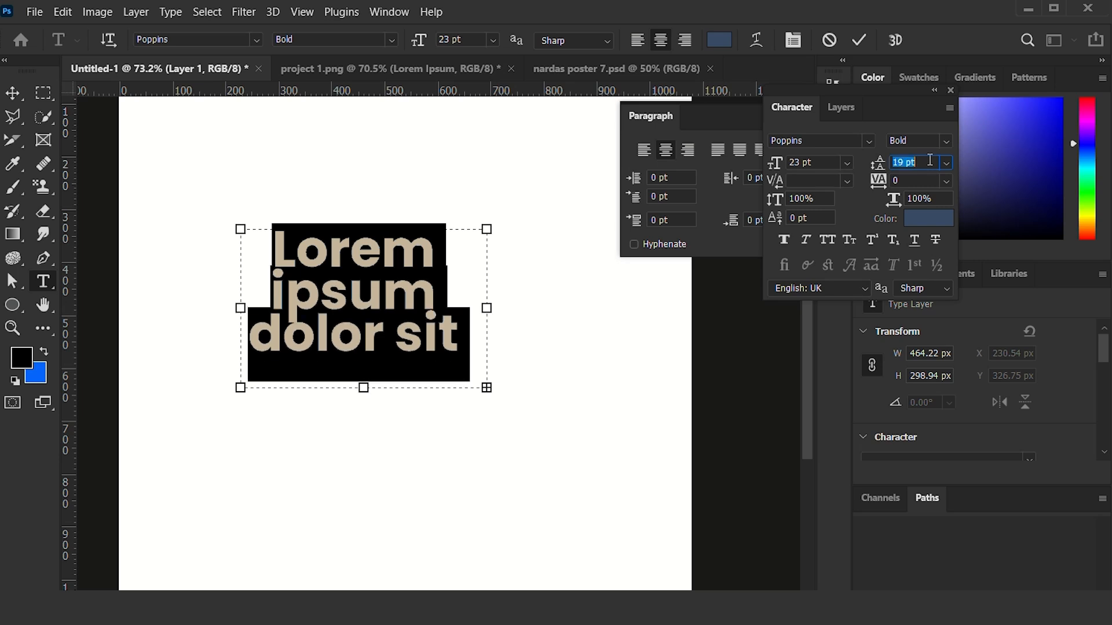
Set the selected text's leading to Auto and commit the text edit.
left_click(947, 164)
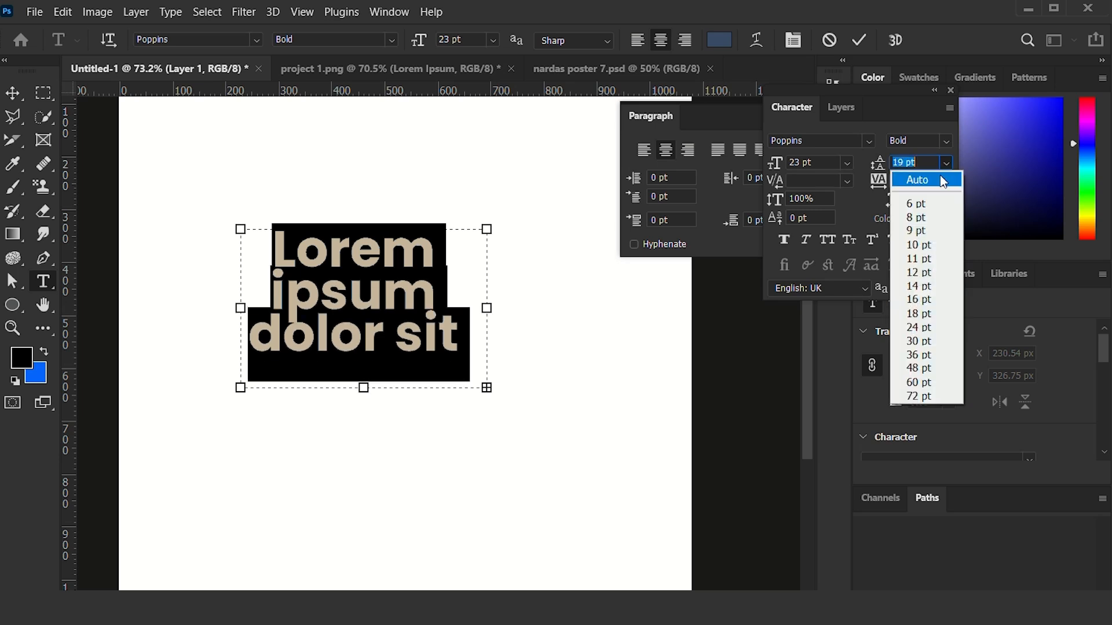
left_click(941, 176)
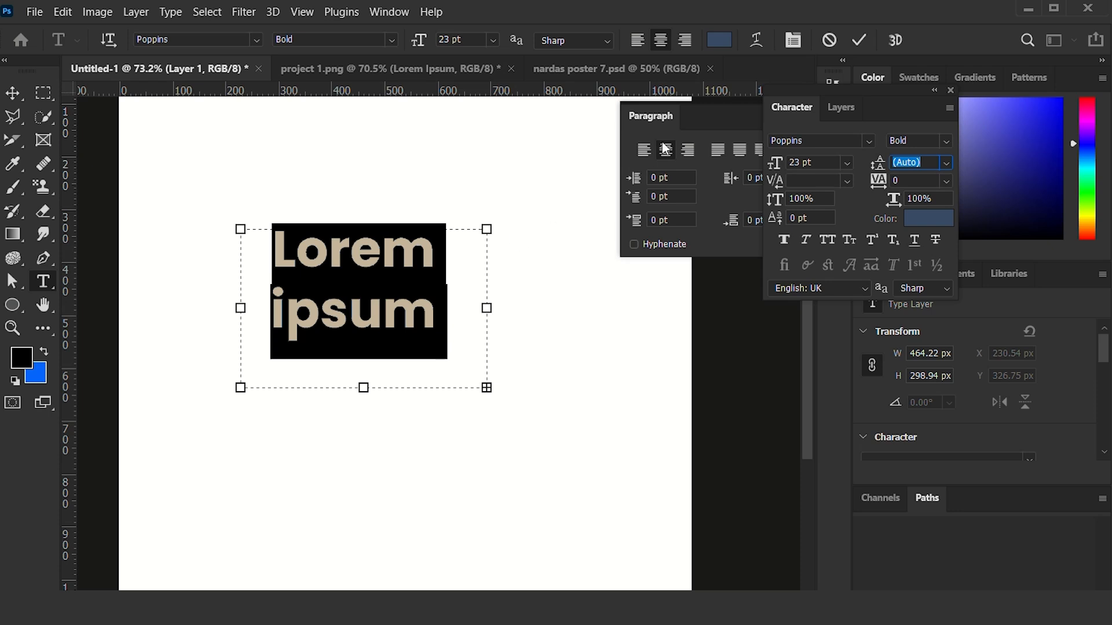
left_click(859, 40)
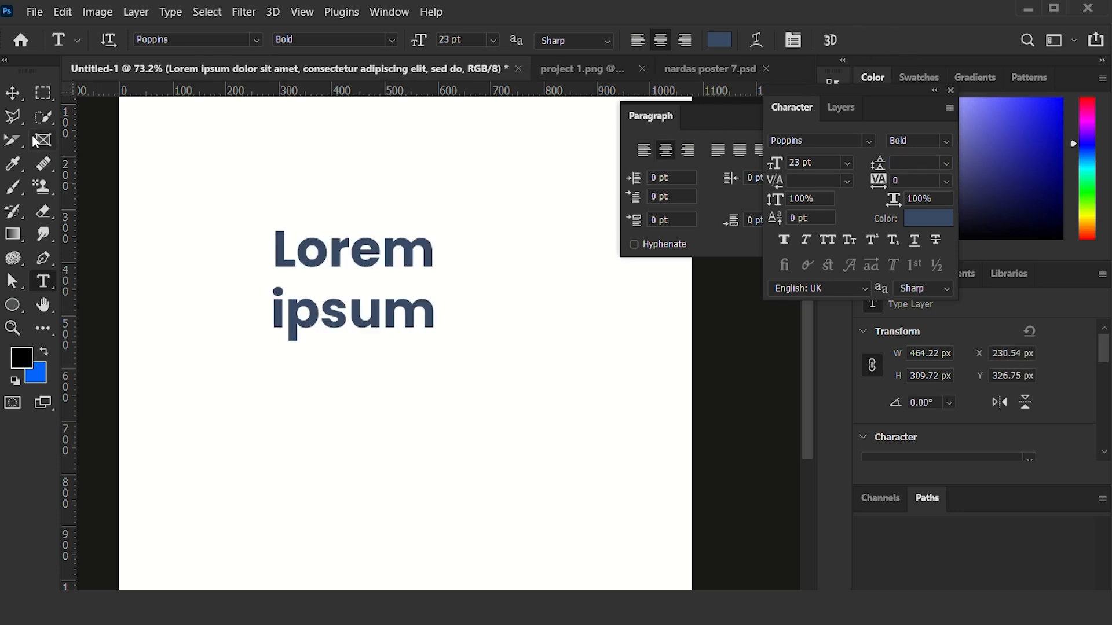
Move the "Lorem ipsum" text block with the Move tool to about X 303 px, Y 366 px.
left_click(12, 93)
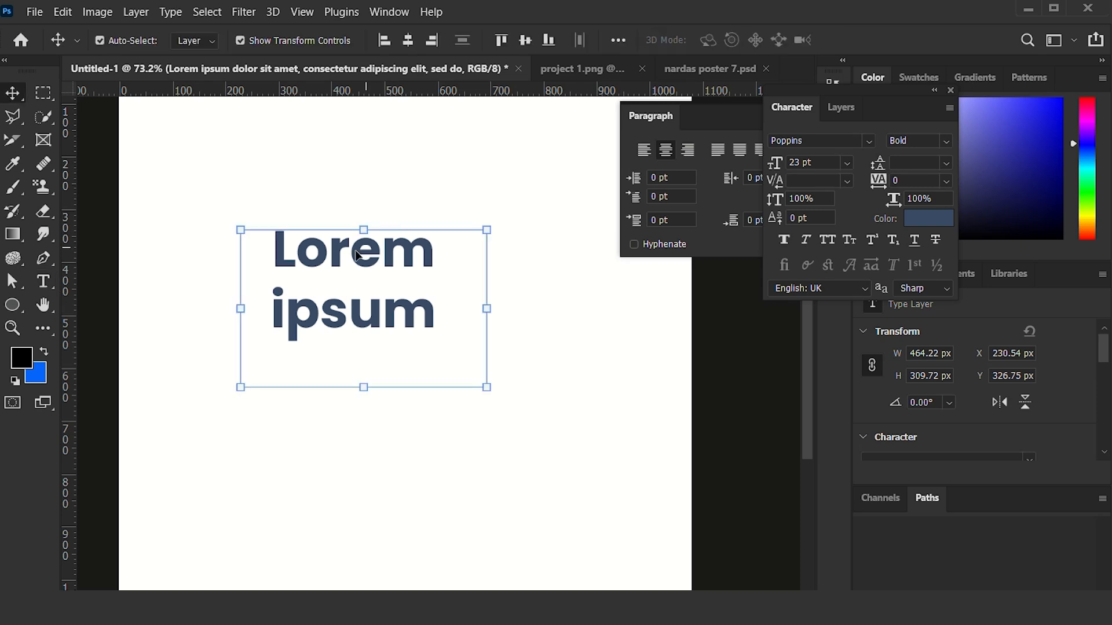
left_click_drag(359, 256, 399, 274)
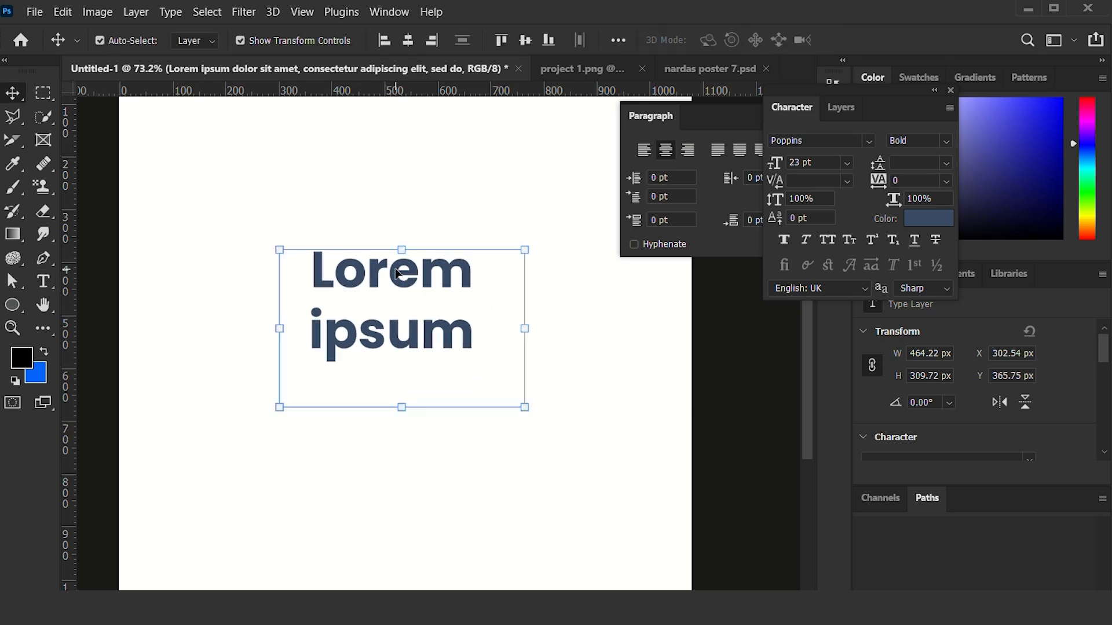
scroll(414, 304, "down", 3)
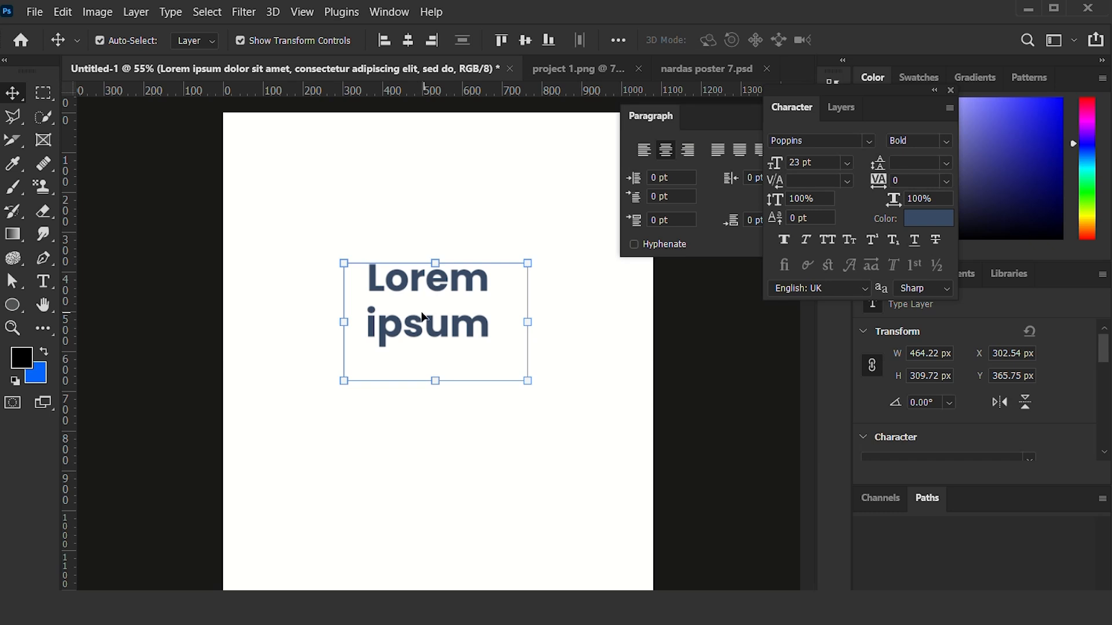
Delete the "Lorem ipsum" paragraph text block from the canvas.
double_click(421, 320)
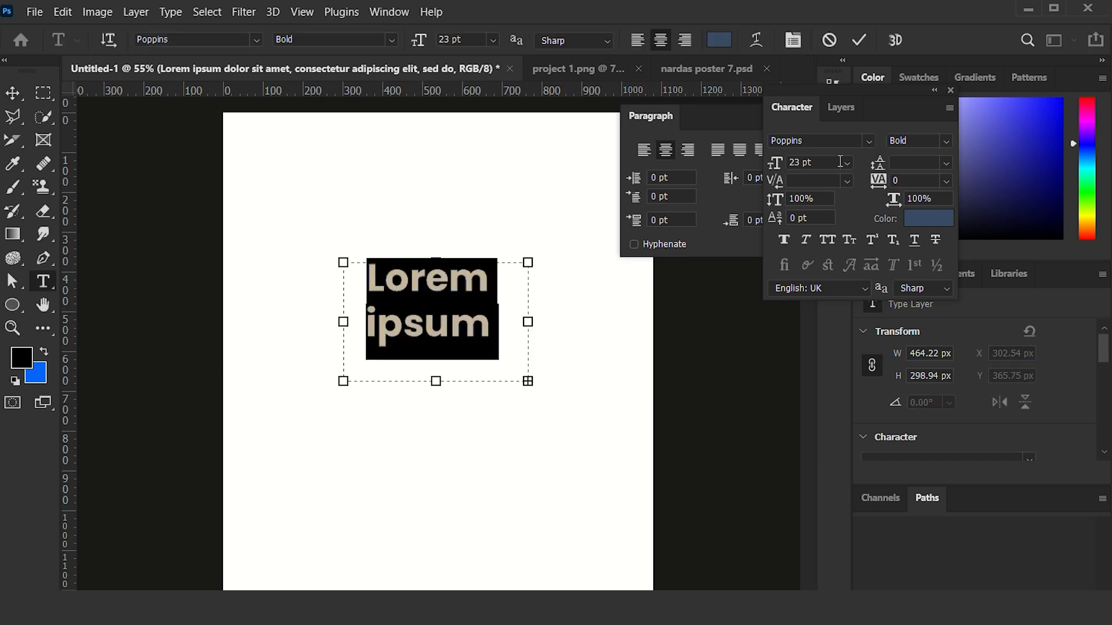
key("Delete")
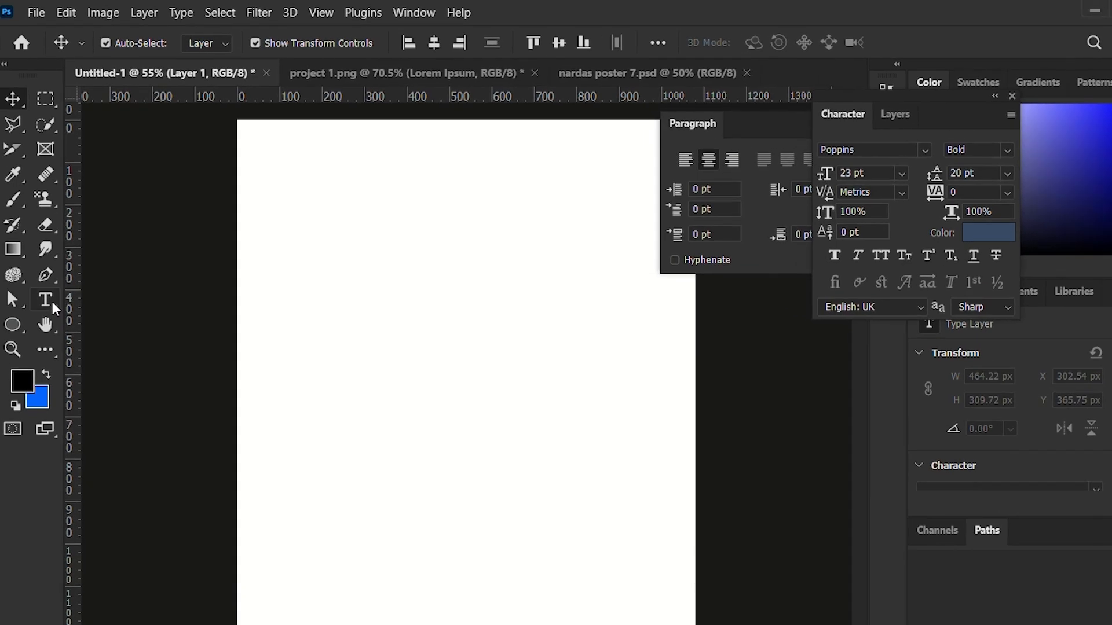
Place vertical point text with "Lorem Ipsum" placeholder at about X 294 px, Y 485 px using the Vertical Type Tool.
left_click(51, 301)
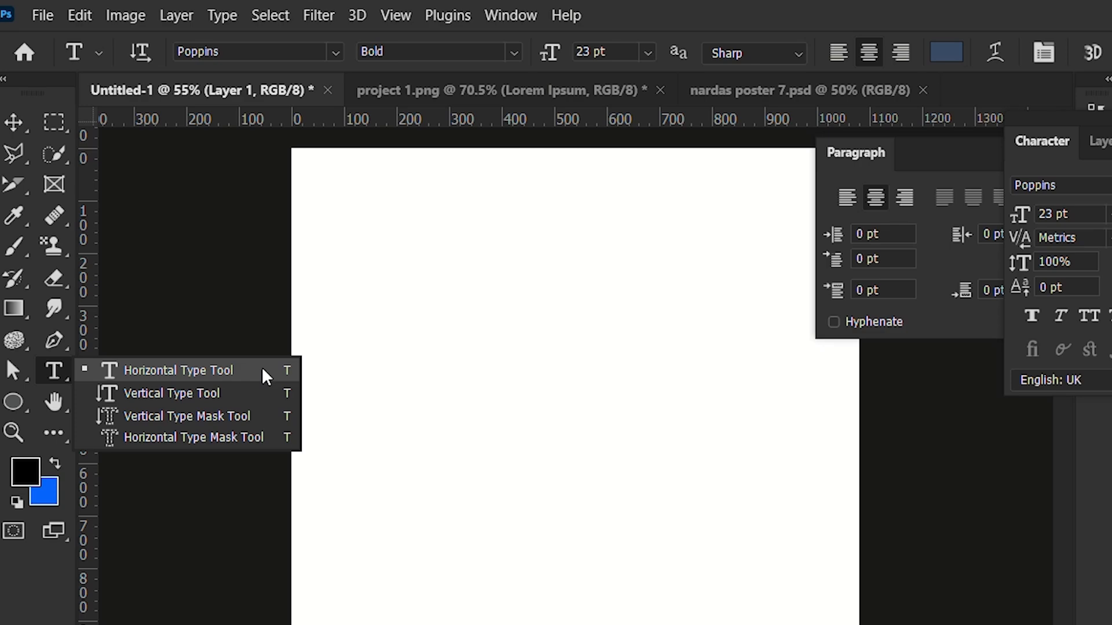
left_click(201, 391)
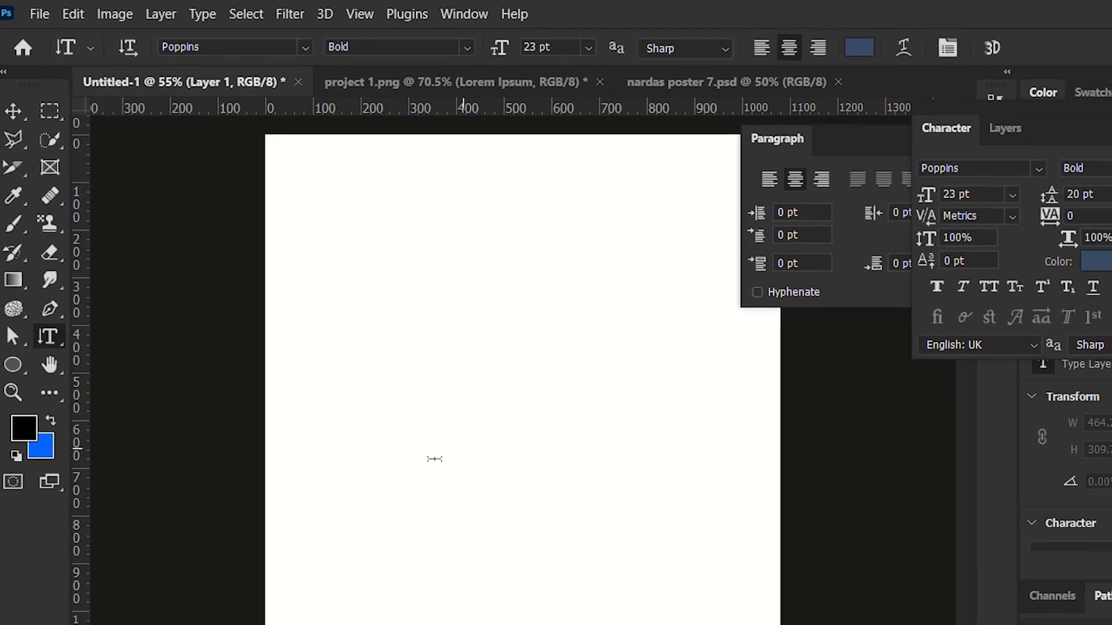
left_click(343, 306)
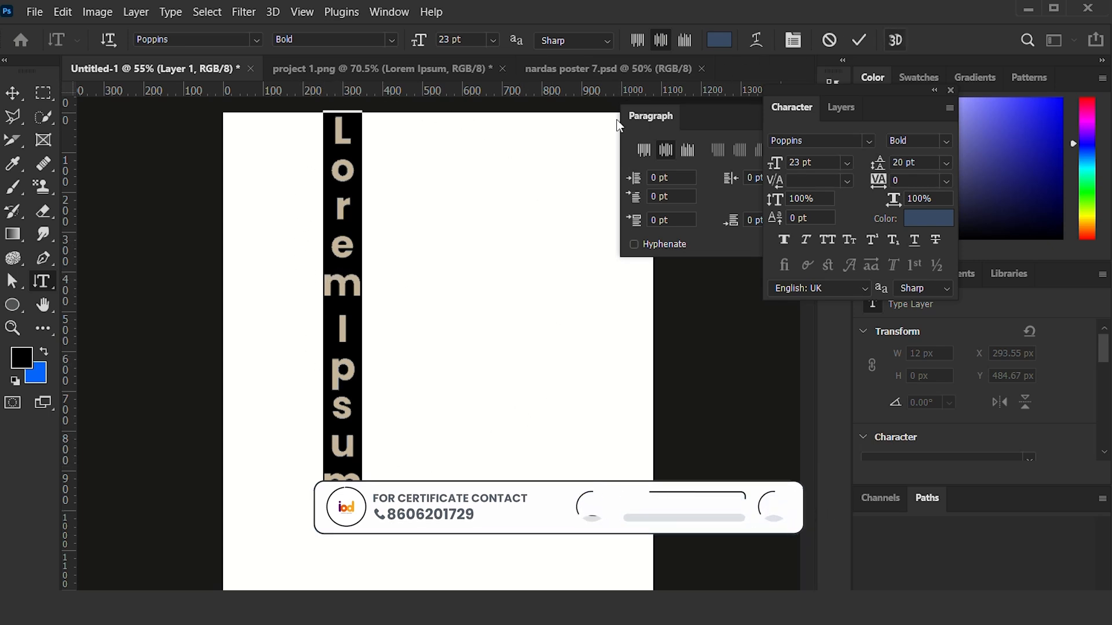
Try inserting extra letters and erasing characters in the middle of the vertical text, and cancel the text edit.
left_click(343, 389)
type("h")
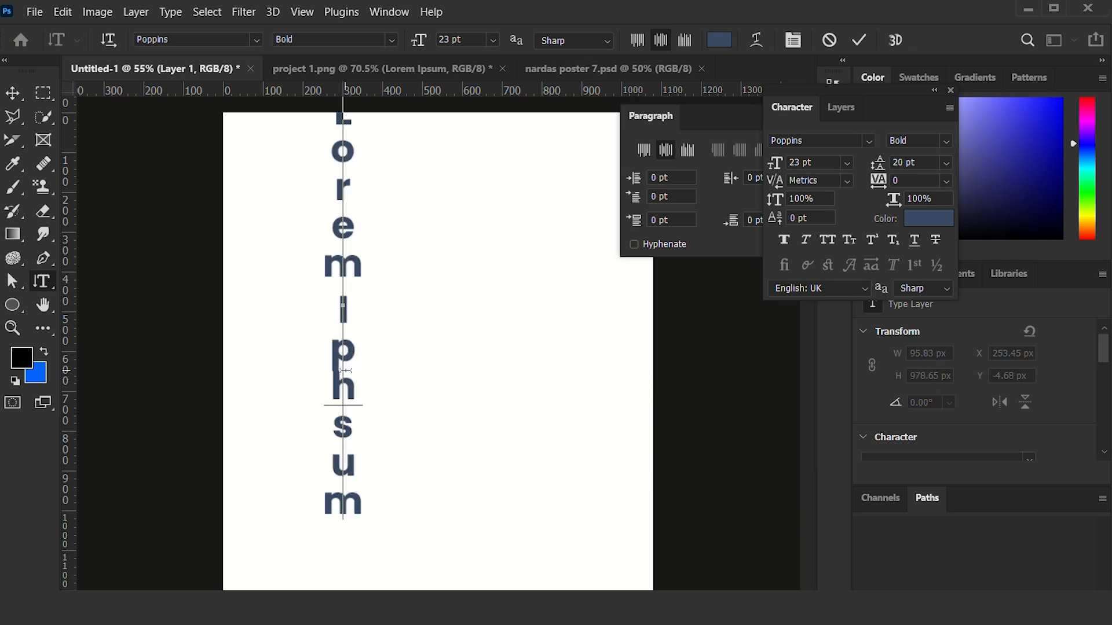
type("uyuy")
key("BackSpace")
key("BackSpace")
key("BackSpace")
key("BackSpace")
key("BackSpace")
key("BackSpace")
key("BackSpace")
key("BackSpace")
key("BackSpace")
key("BackSpace")
key("BackSpace")
key("BackSpace")
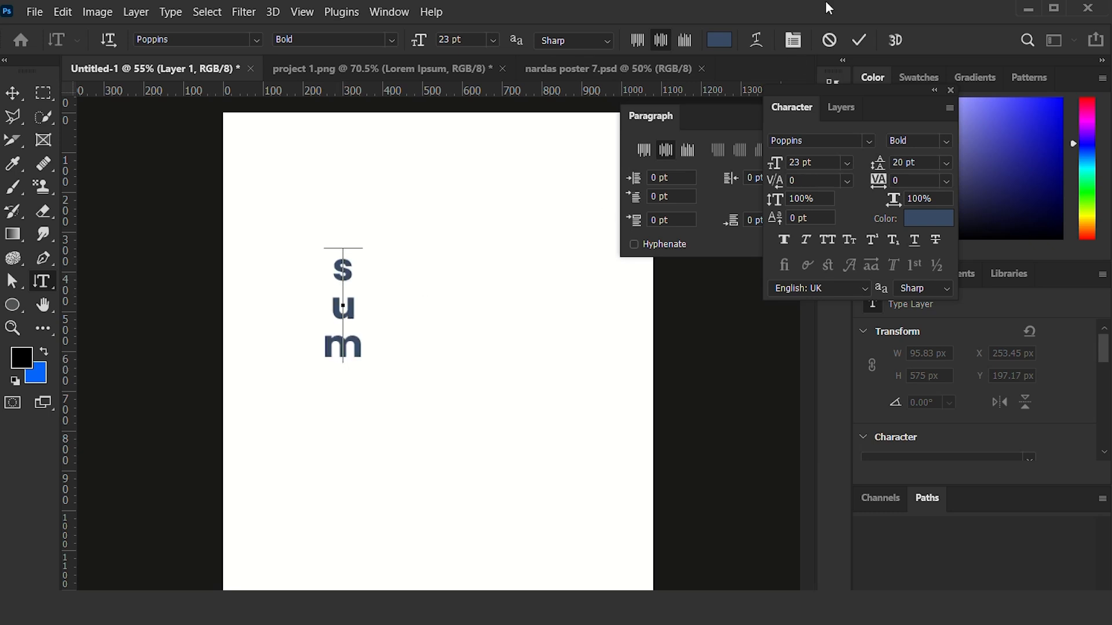
left_click(830, 40)
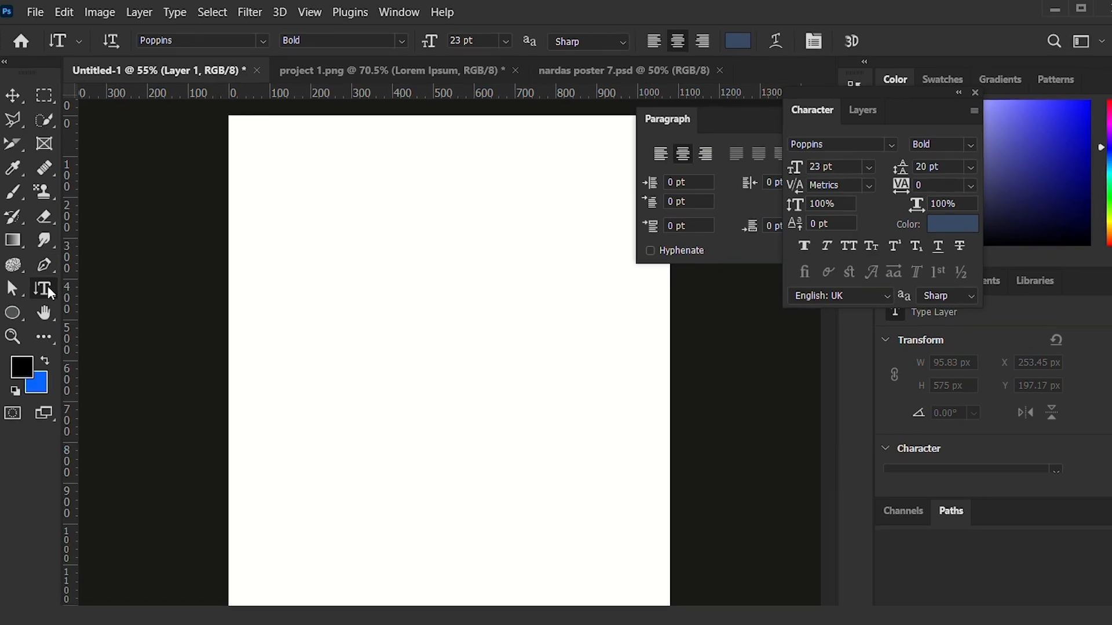
Choose the Horizontal Type Mask Tool and place the monstera leaves wallpaper from the project images folder across the canvas at its default position.
right_click(51, 293)
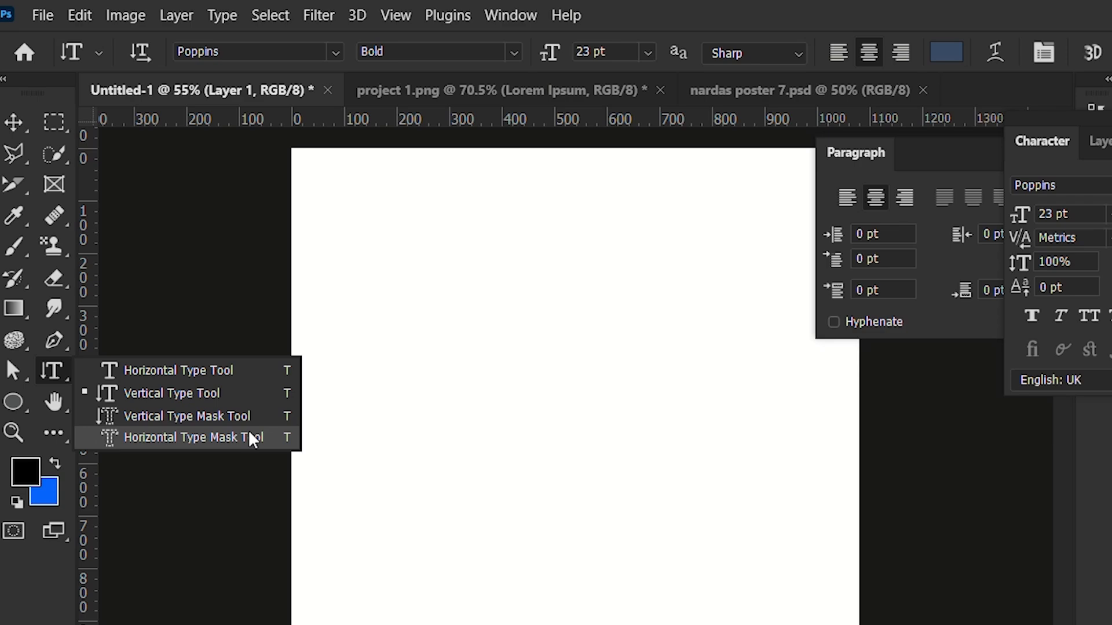
left_click(124, 436)
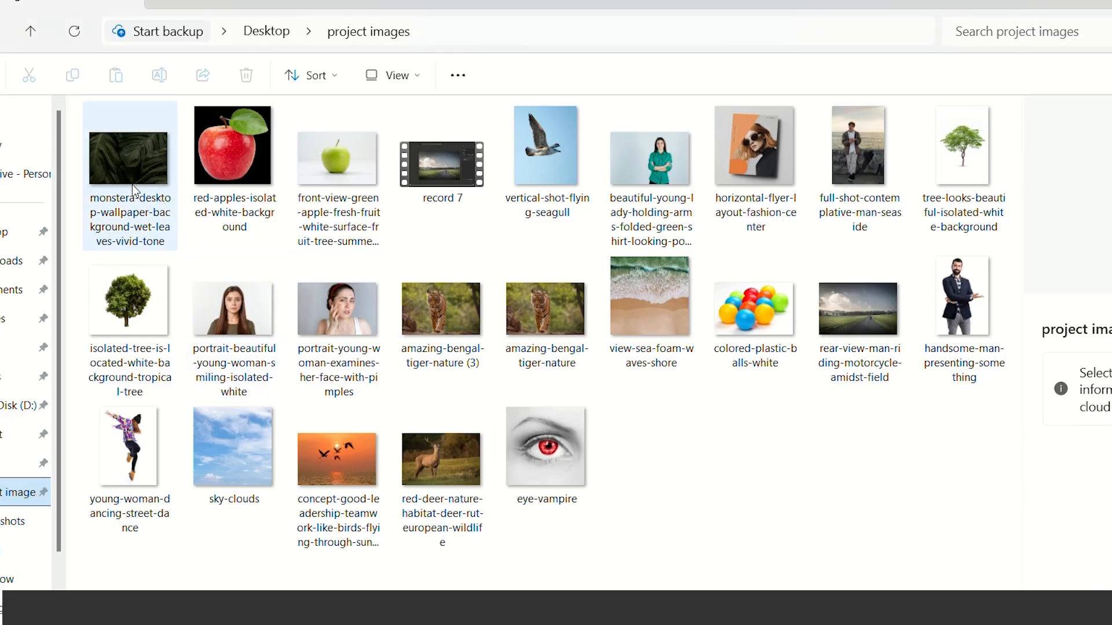
left_click_drag(128, 168, 634, 485)
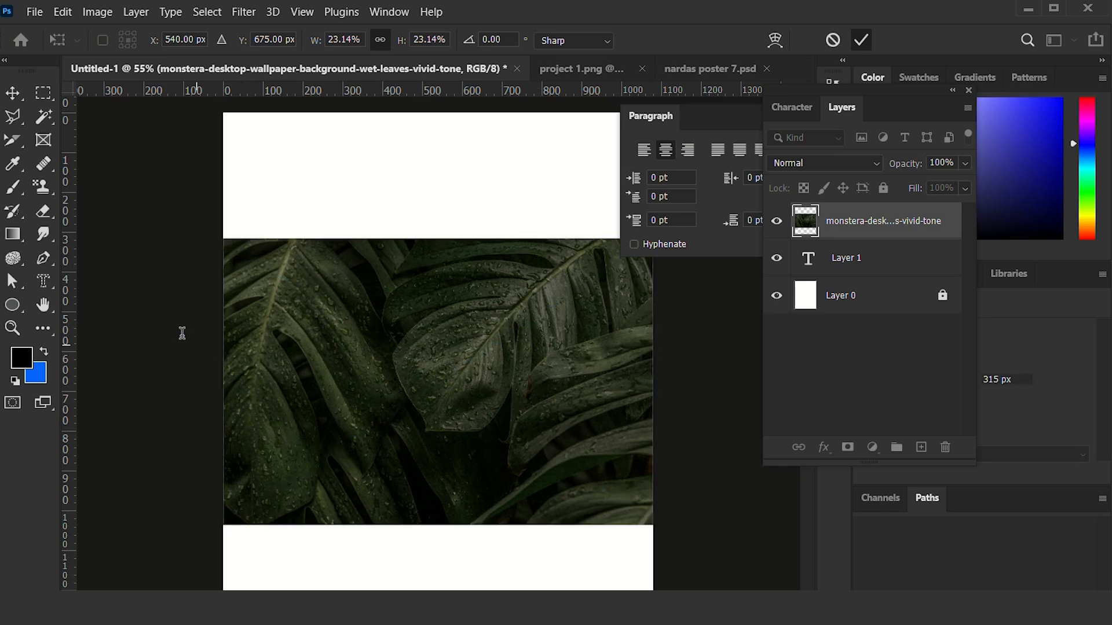
key("Return")
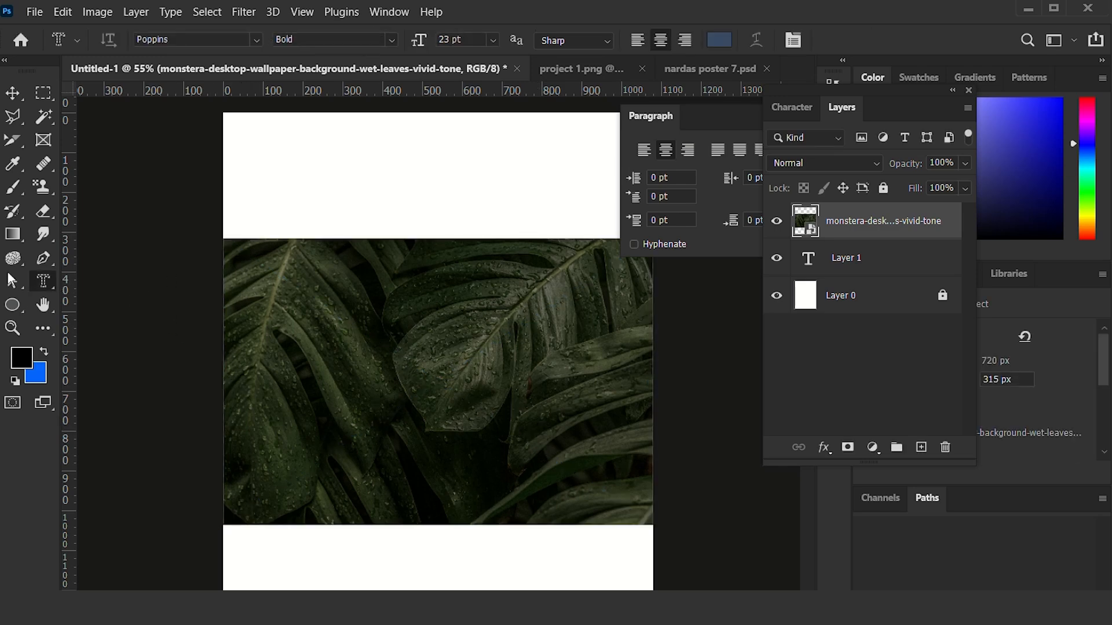
Start horizontal type mask text over the middle of the leaves image, replacing the placeholder with "TEXT".
right_click(55, 276)
left_click(104, 332)
left_click(427, 384)
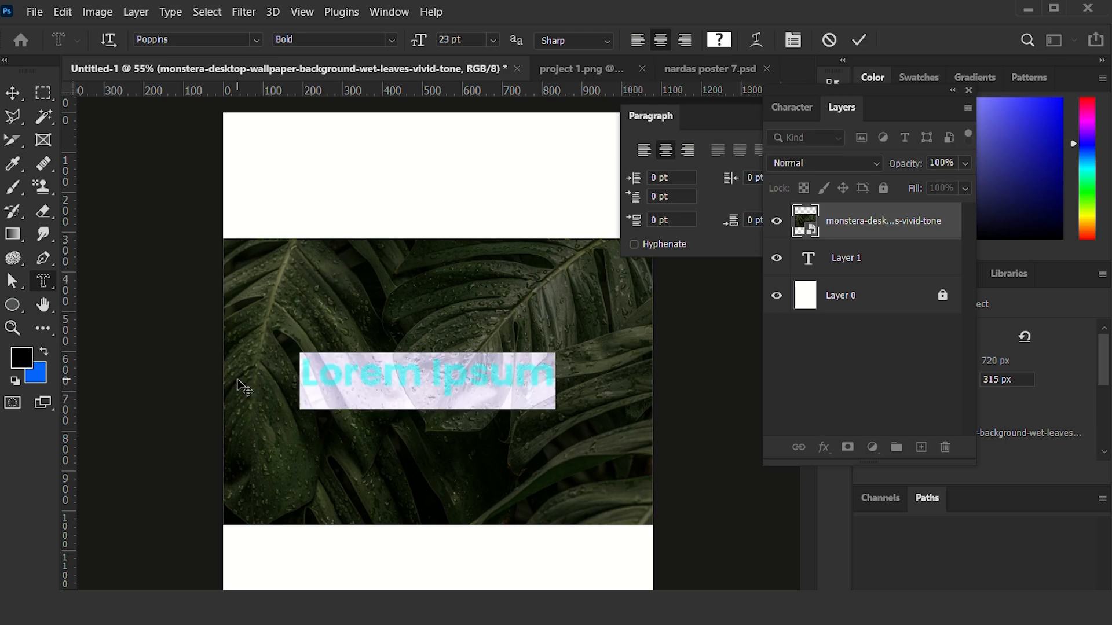
key("BackSpace")
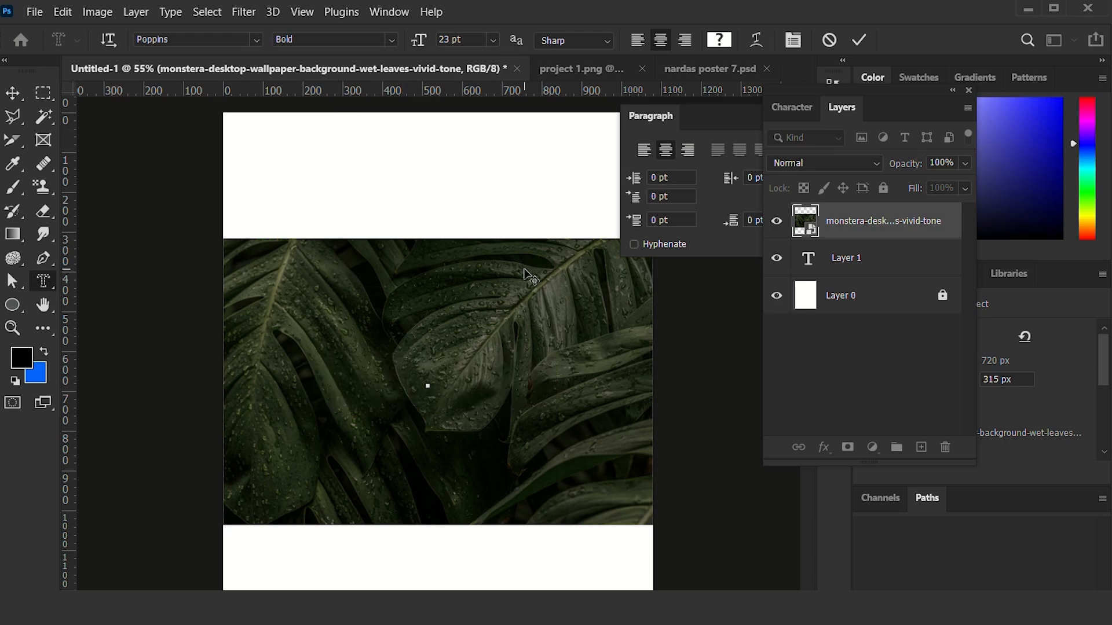
type("TEXT")
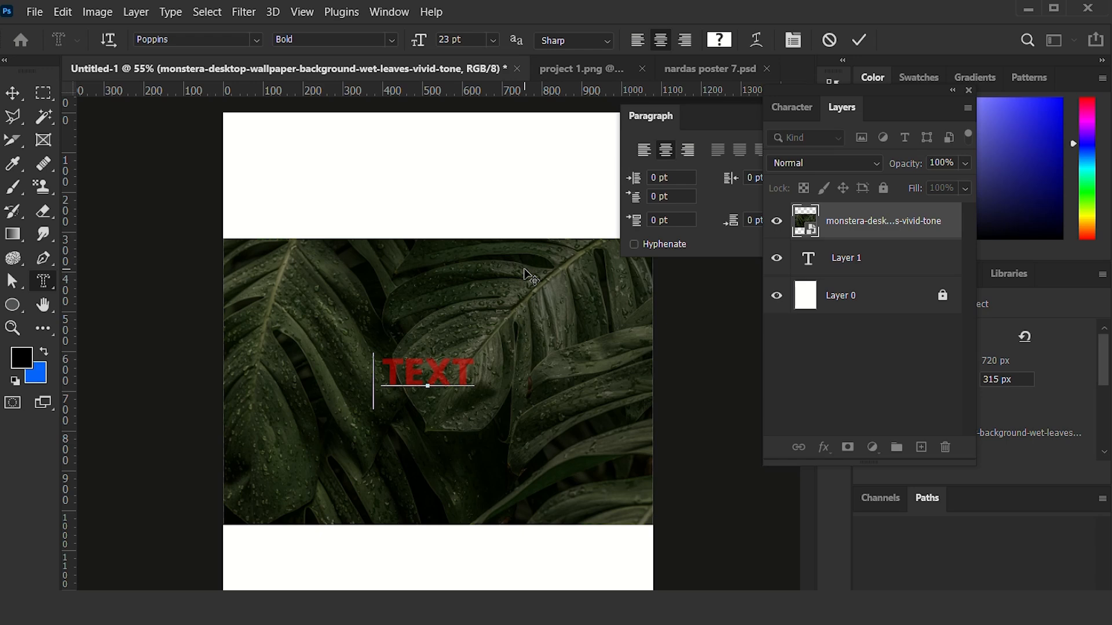
Set the font size of the whole "TEXT" mask to 70 pt and commit the type mask.
key("shift+Right")
key("shift+Right")
key("shift+Right")
key("shift+Right")
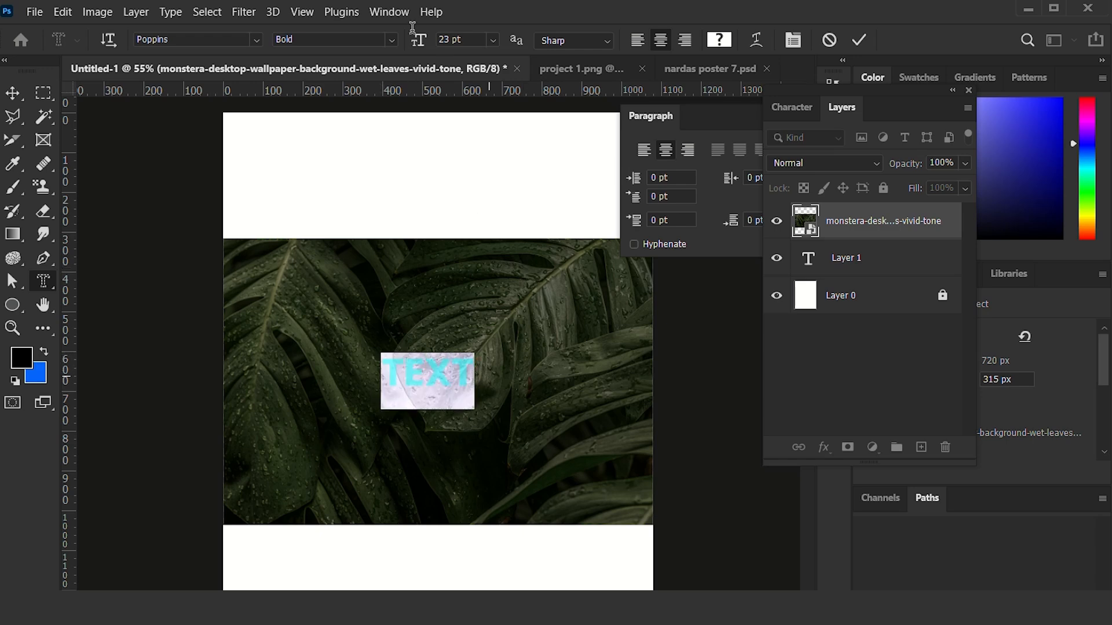
scroll(458, 40, "up", 13)
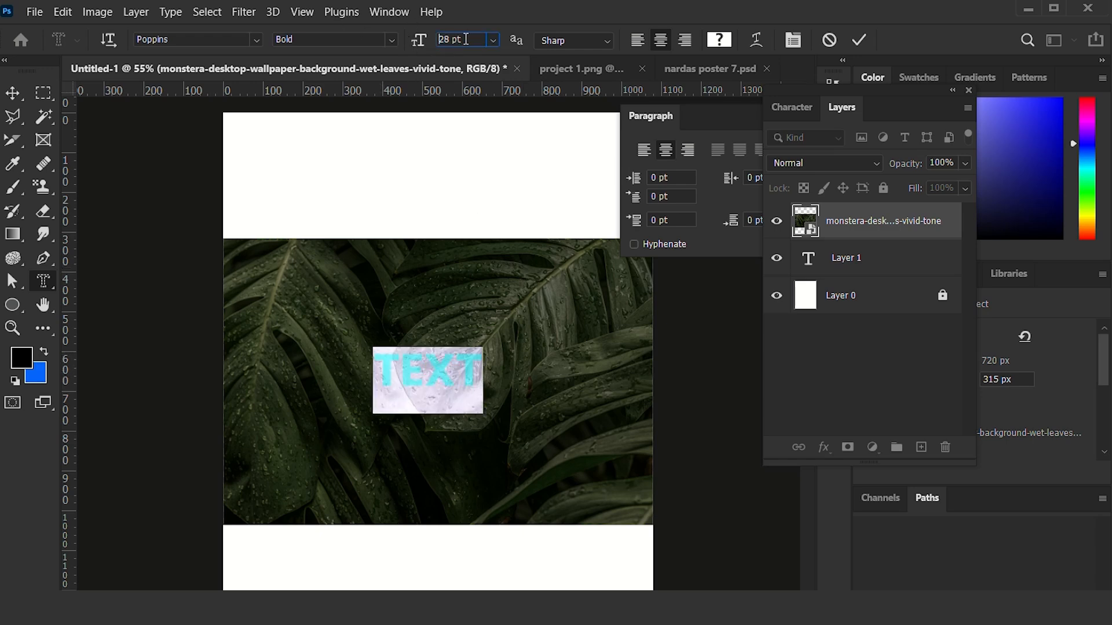
scroll(467, 39, "up", 11)
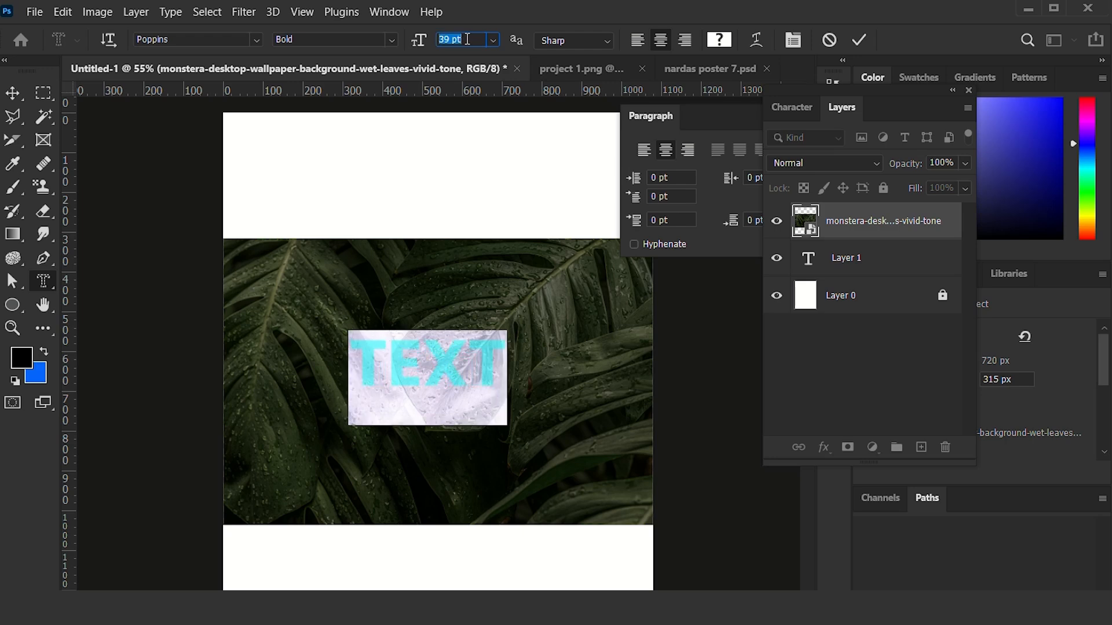
scroll(474, 39, "up", 15)
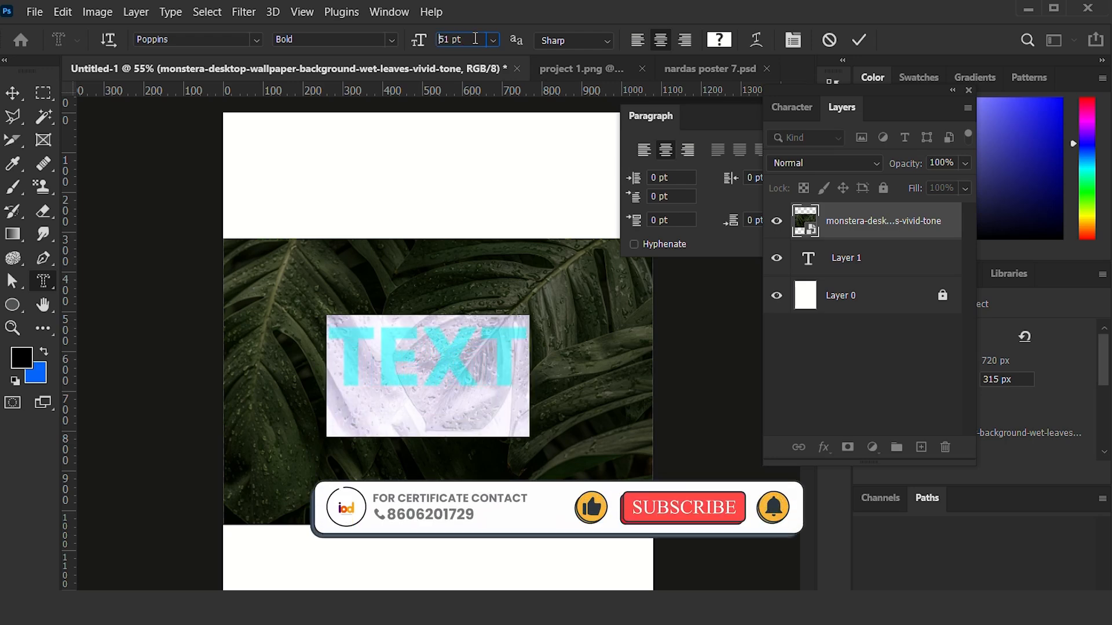
scroll(475, 39, "up", 7)
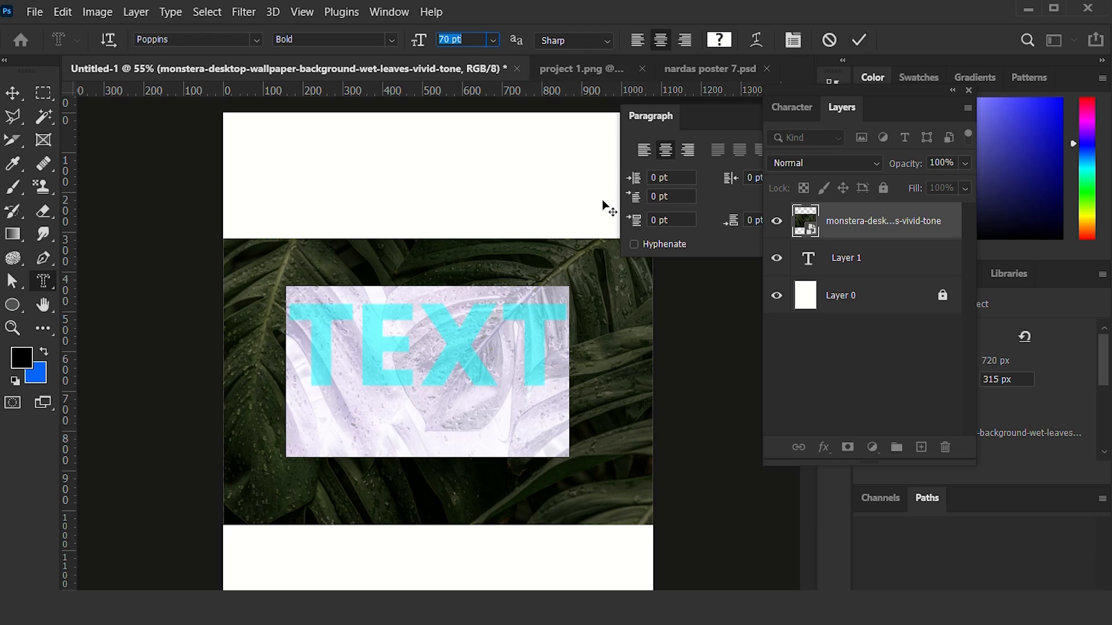
left_click(858, 40)
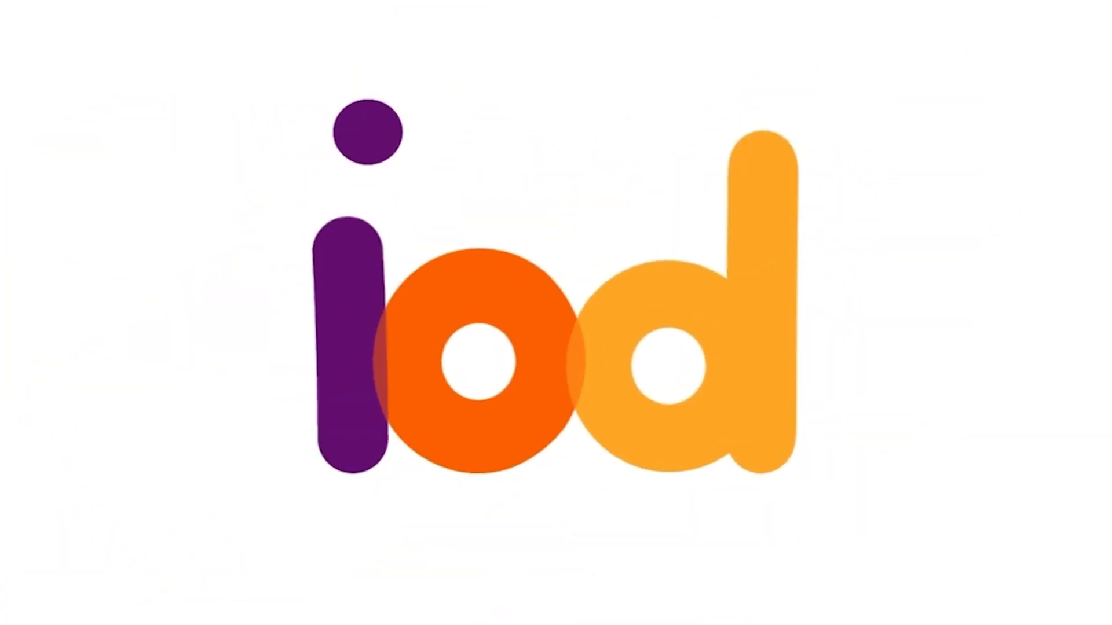